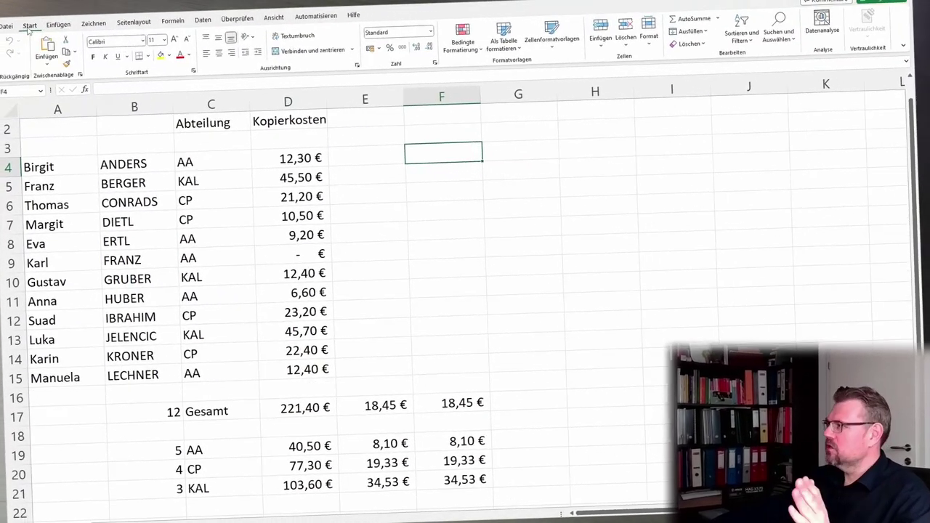
Step: Show the Einfügen (Insert) ribbon commands so a chart can be added
{"action": "left_click", "coordinate": [62, 10]}
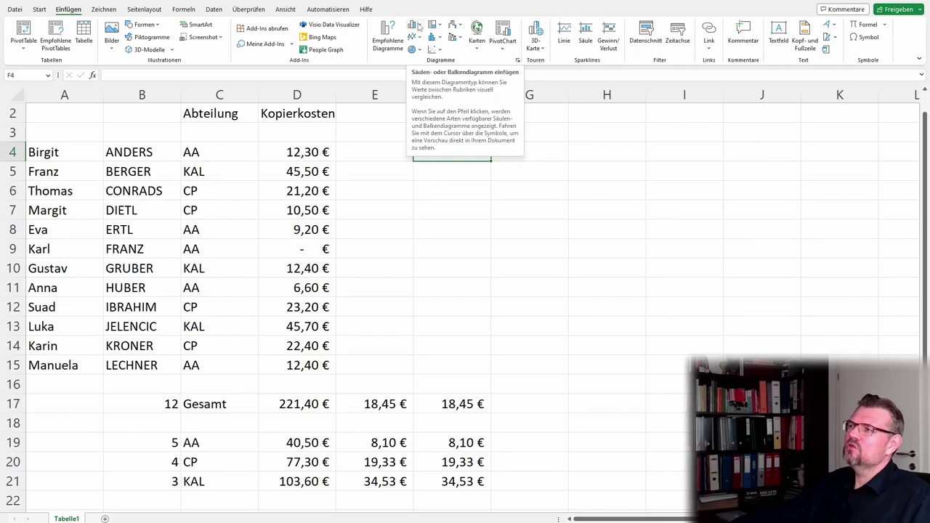
Step: Insert an empty 2D clustered column chart right of the table, slightly shortened, and keep it selected
{"action": "left_click", "coordinate": [419, 26]}
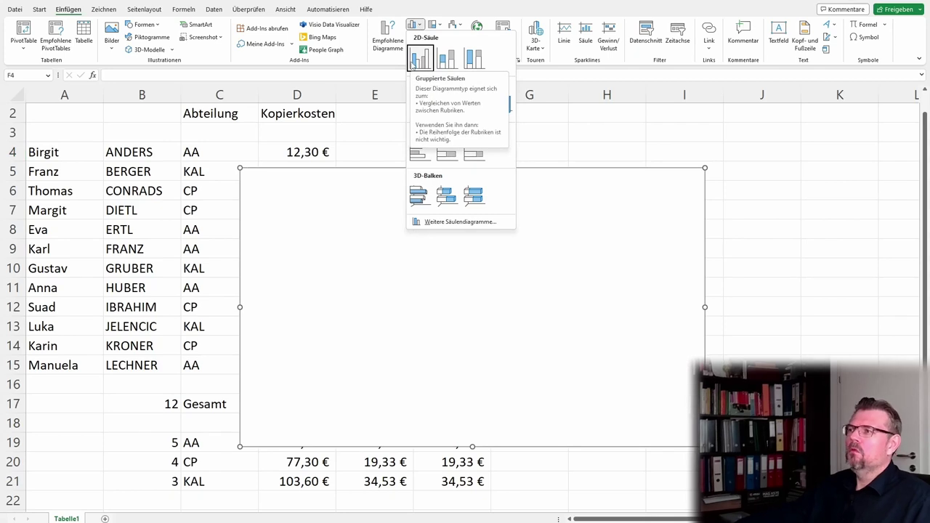
{"action": "left_click", "coordinate": [413, 64]}
{"action": "mouse_move", "coordinate": [405, 225]}
{"action": "left_mouse_down"}
{"action": "mouse_move", "coordinate": [516, 218]}
{"action": "mouse_move", "coordinate": [522, 178]}
{"action": "left_mouse_up"}
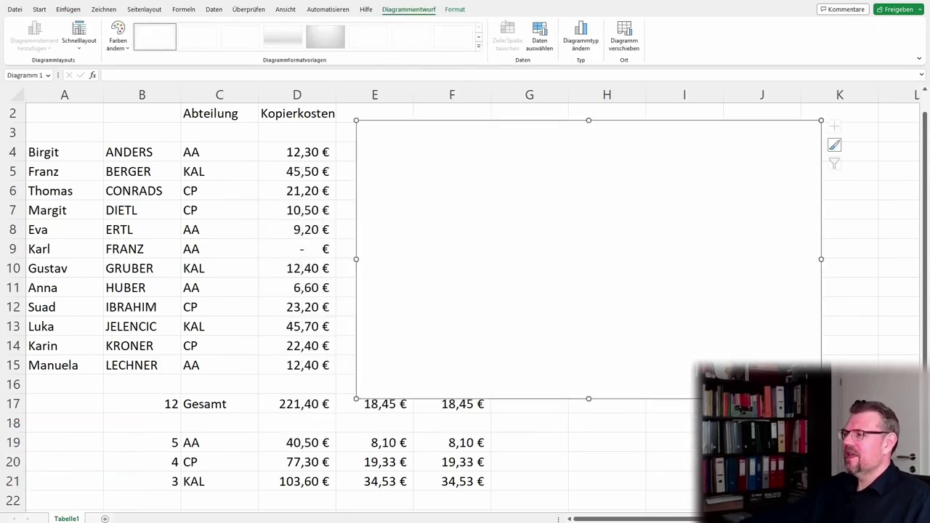
{"action": "left_click_drag", "start_coordinate": [821, 399], "coordinate": [819, 382]}
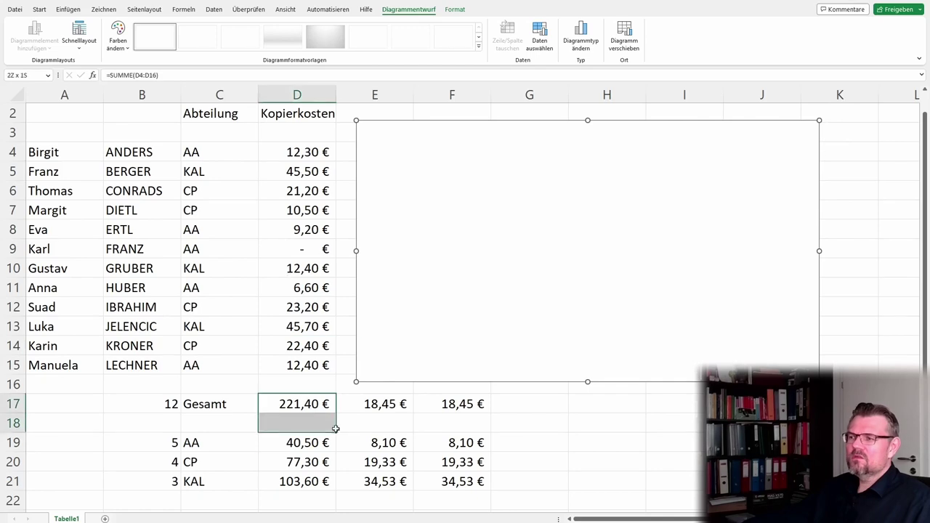
{"action": "left_click_drag", "start_coordinate": [306, 399], "coordinate": [468, 482]}
{"action": "left_click", "coordinate": [377, 469]}
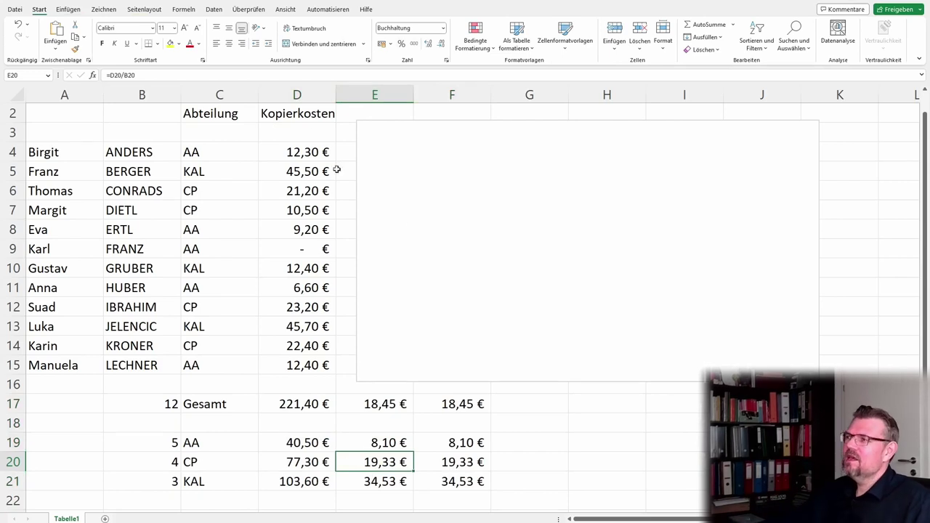
{"action": "left_click", "coordinate": [474, 229]}
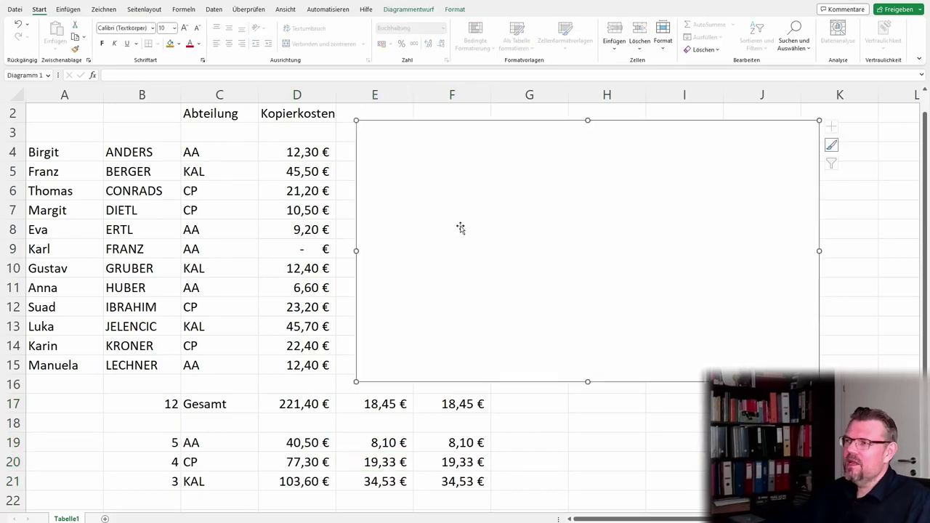
Step: In the chart's Select Data dialog, add a new series named from cell C19 (AA)
{"action": "right_click", "coordinate": [421, 221]}
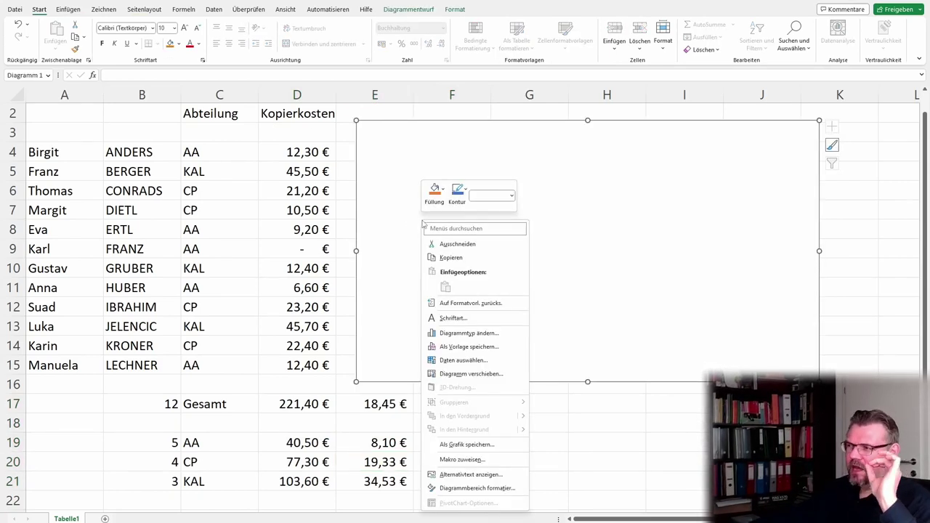
{"action": "left_click", "coordinate": [502, 364]}
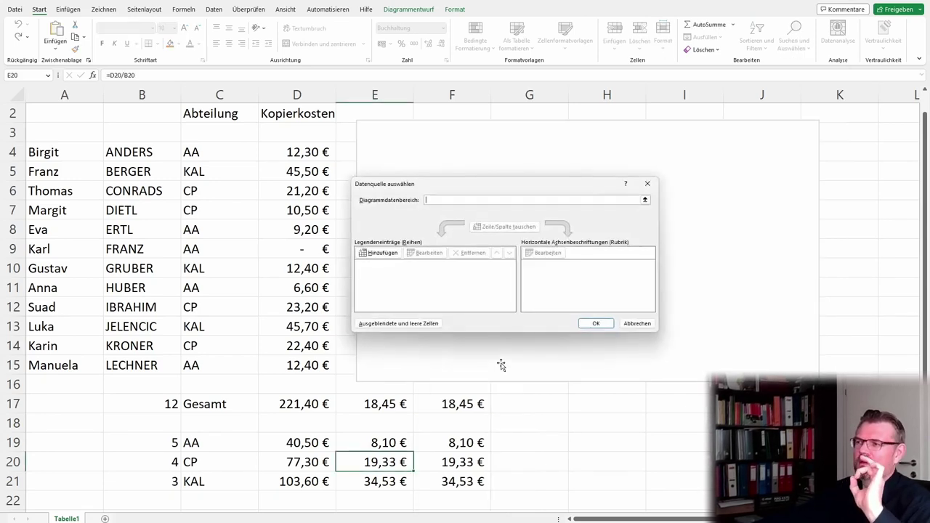
{"action": "left_click", "coordinate": [371, 253]}
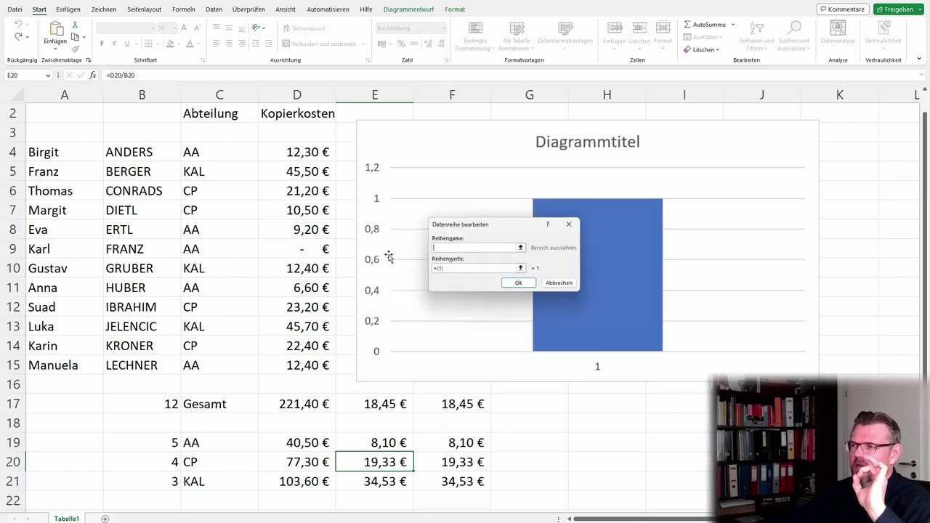
{"action": "left_click", "coordinate": [522, 248]}
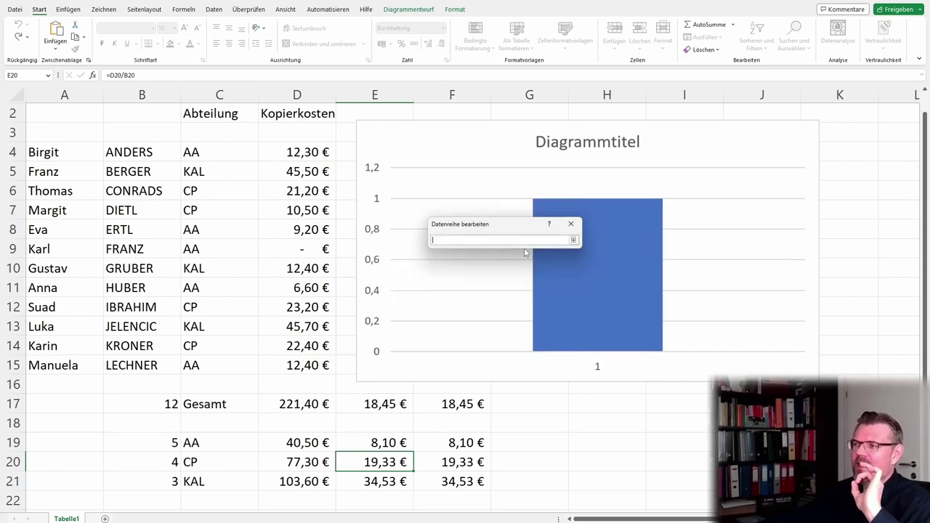
{"action": "left_click", "coordinate": [214, 438]}
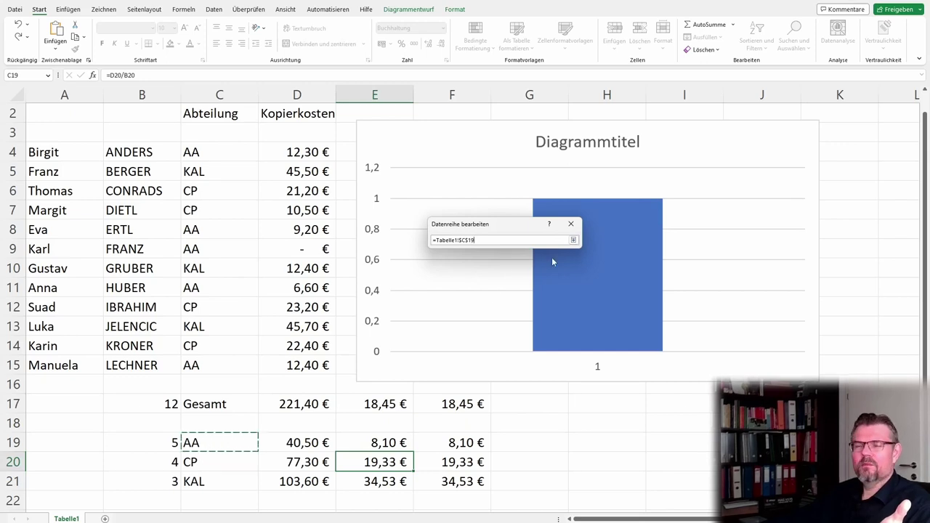
{"action": "left_click", "coordinate": [573, 241]}
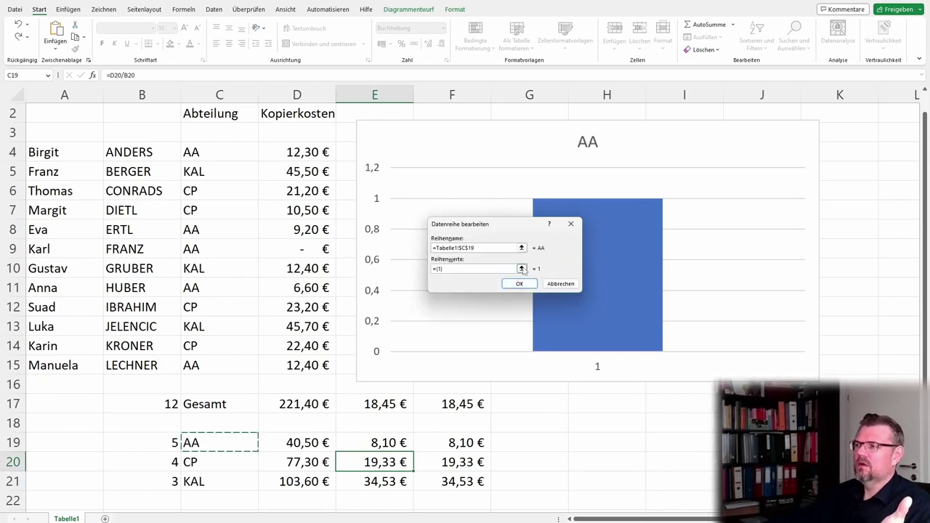
Step: Set the AA series values to D19:E19 (40,50 € and 8,10 €) and confirm
{"action": "left_click", "coordinate": [522, 269]}
{"action": "left_click", "coordinate": [297, 440]}
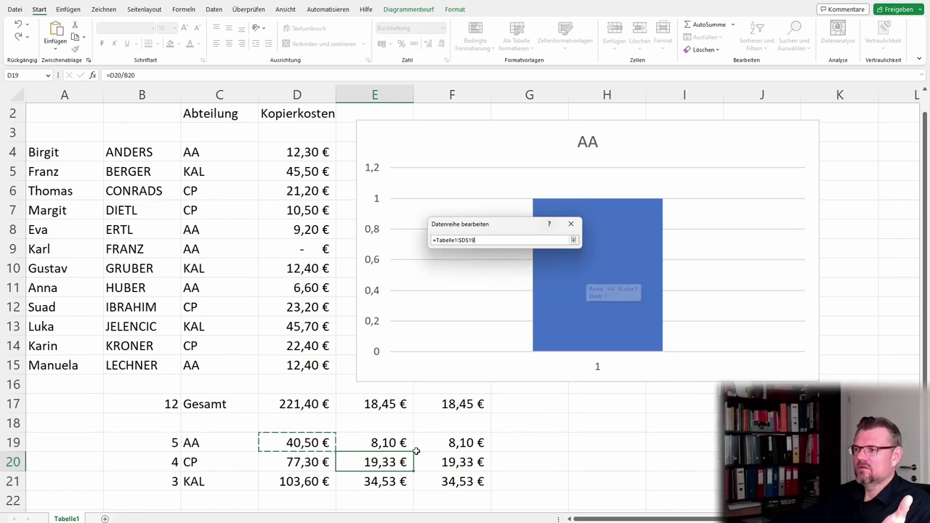
{"action": "left_click_drag", "start_coordinate": [315, 441], "coordinate": [399, 441]}
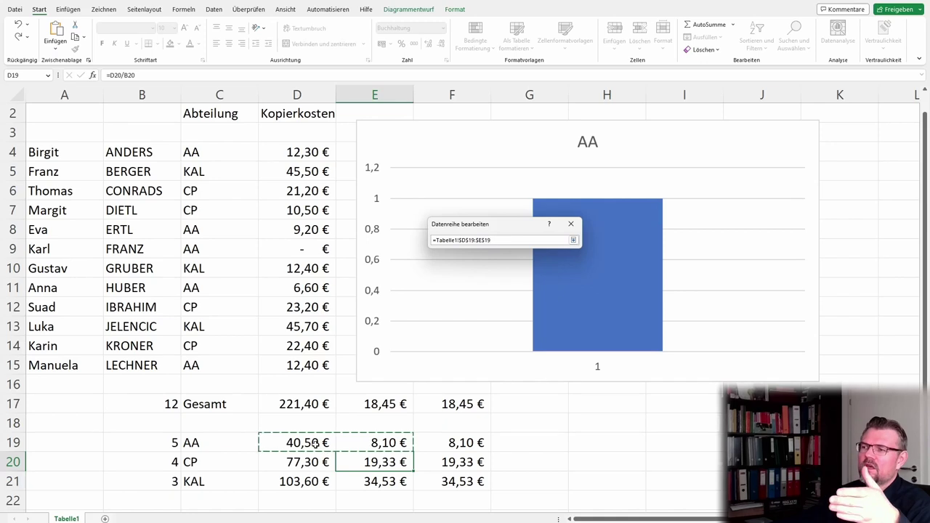
{"action": "left_click", "coordinate": [573, 239]}
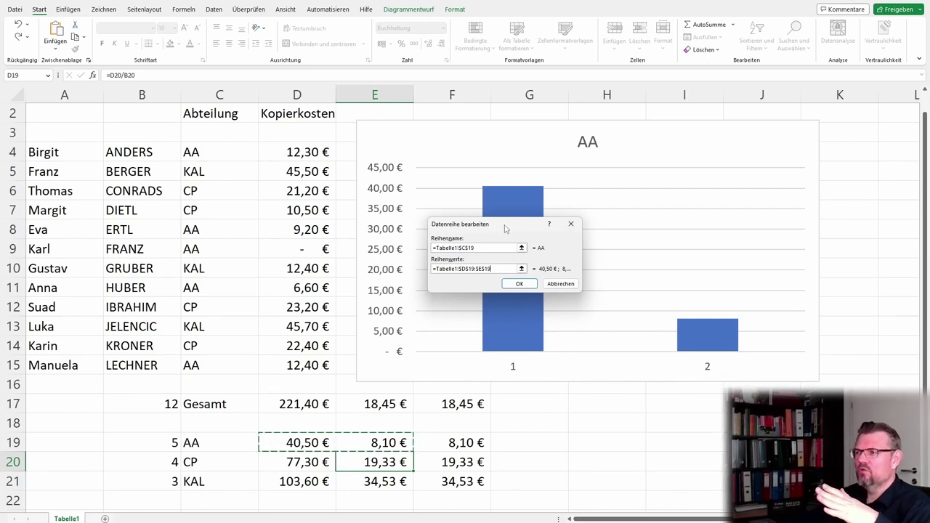
{"action": "mouse_move", "coordinate": [518, 195]}
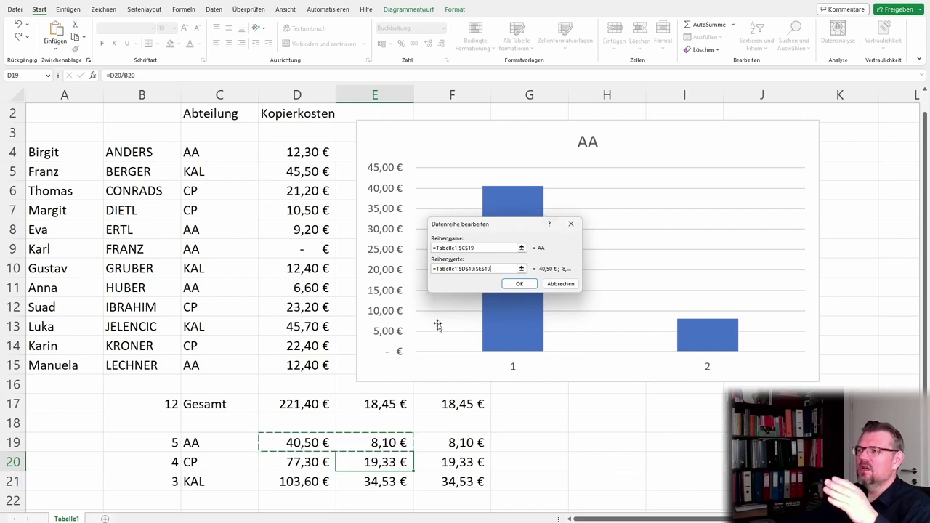
{"action": "left_click", "coordinate": [517, 285]}
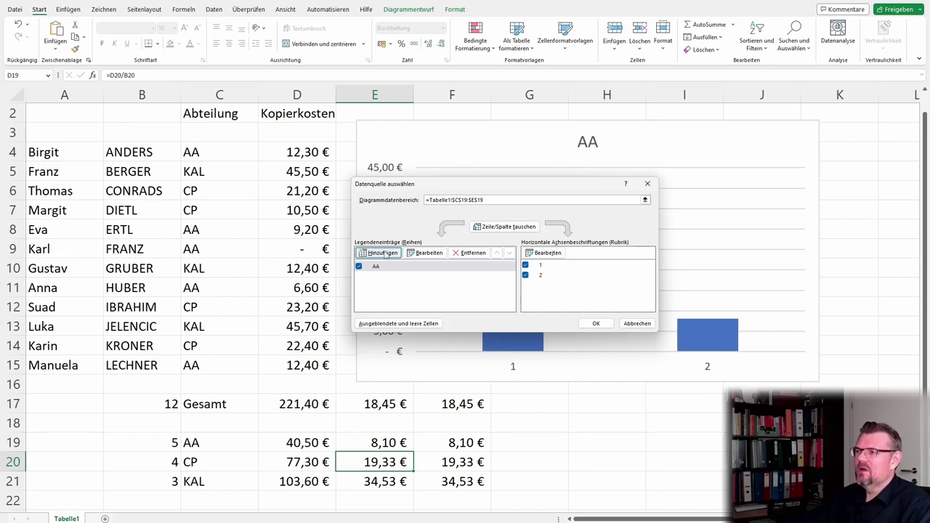
Step: Add series CP with its name from C20 and values D20:E20
{"action": "left_click", "coordinate": [385, 255]}
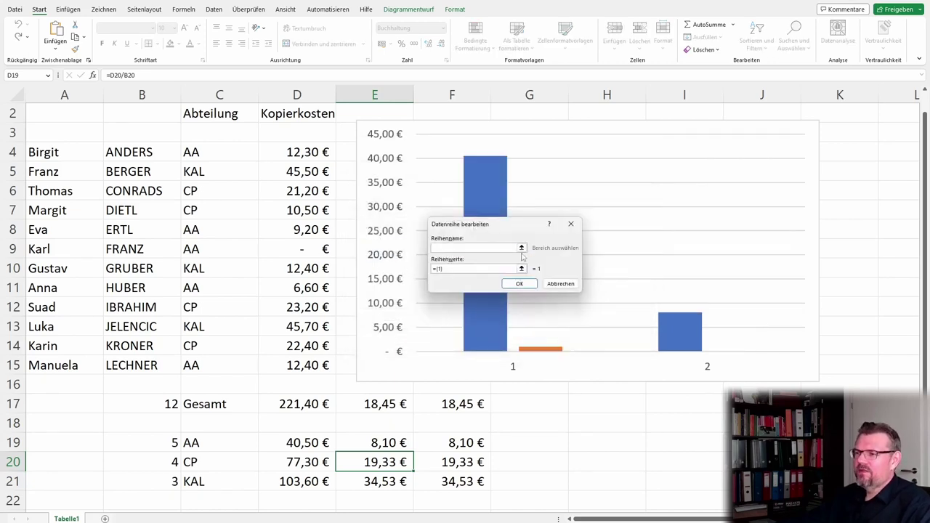
{"action": "left_click", "coordinate": [217, 461]}
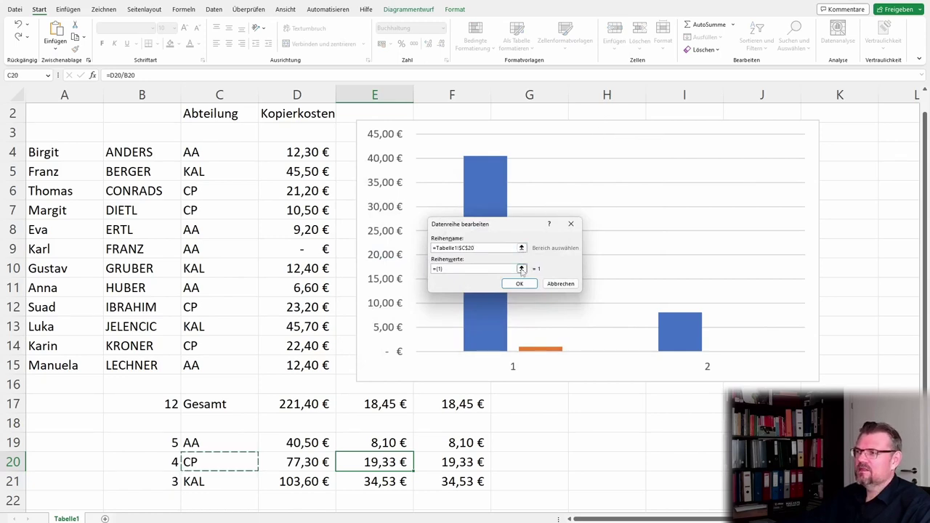
{"action": "left_click", "coordinate": [521, 269]}
{"action": "left_click_drag", "start_coordinate": [284, 456], "coordinate": [396, 464]}
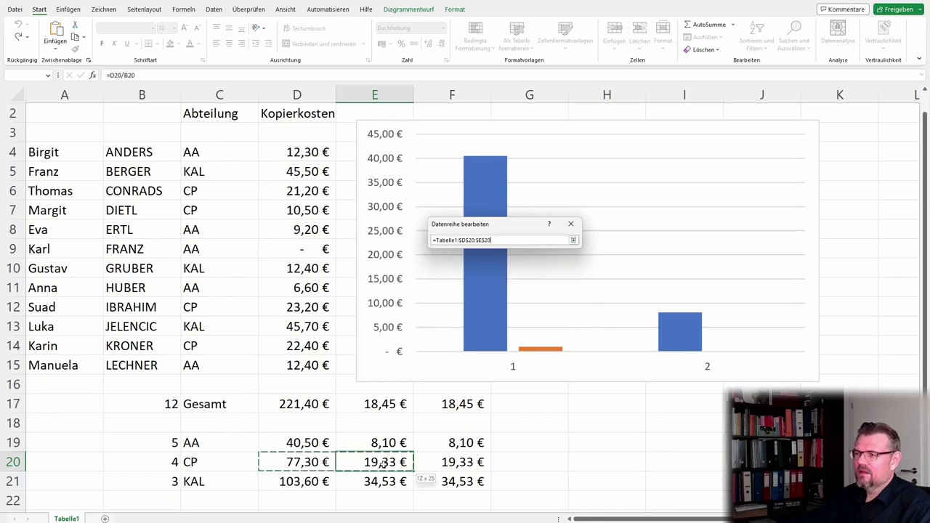
{"action": "left_click", "coordinate": [573, 240]}
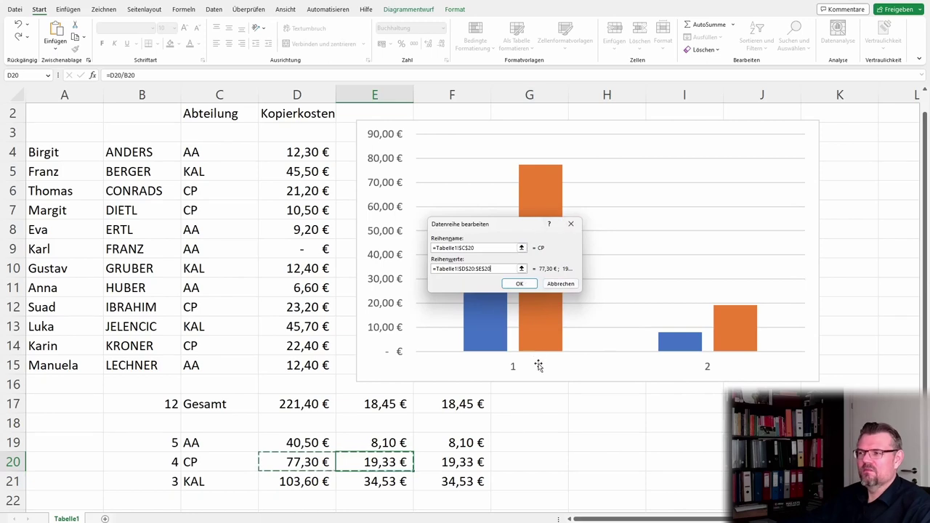
{"action": "left_click", "coordinate": [513, 288]}
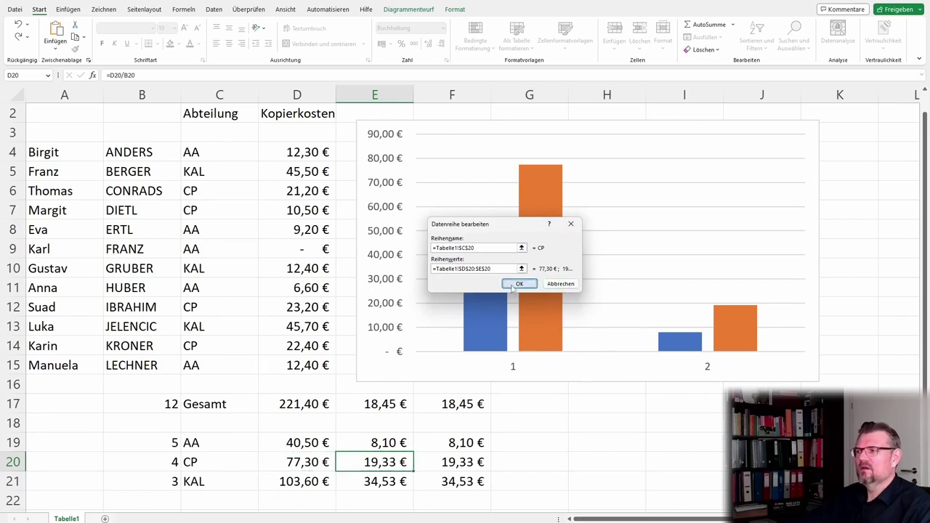
{"action": "left_click", "coordinate": [513, 287]}
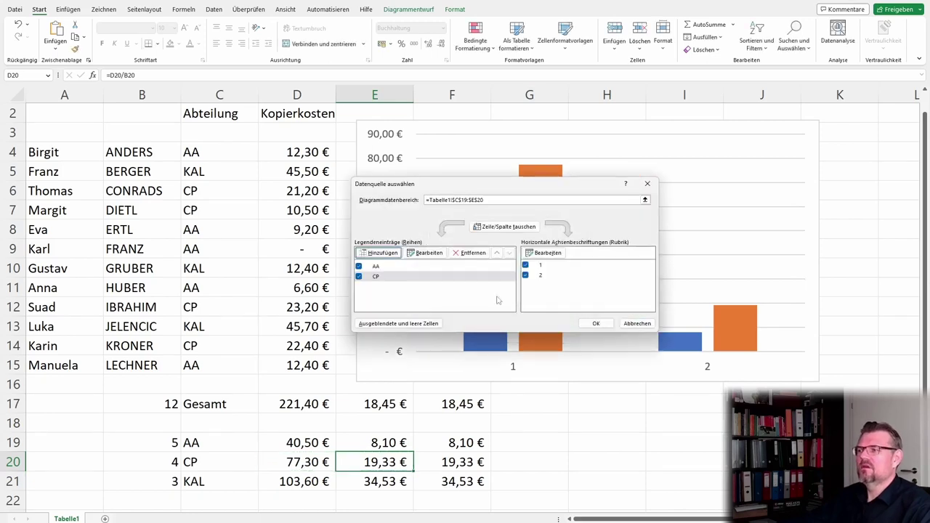
Step: Add series KAL with its name from C21 and values D21:E21
{"action": "left_click", "coordinate": [396, 254]}
{"action": "left_click", "coordinate": [522, 249]}
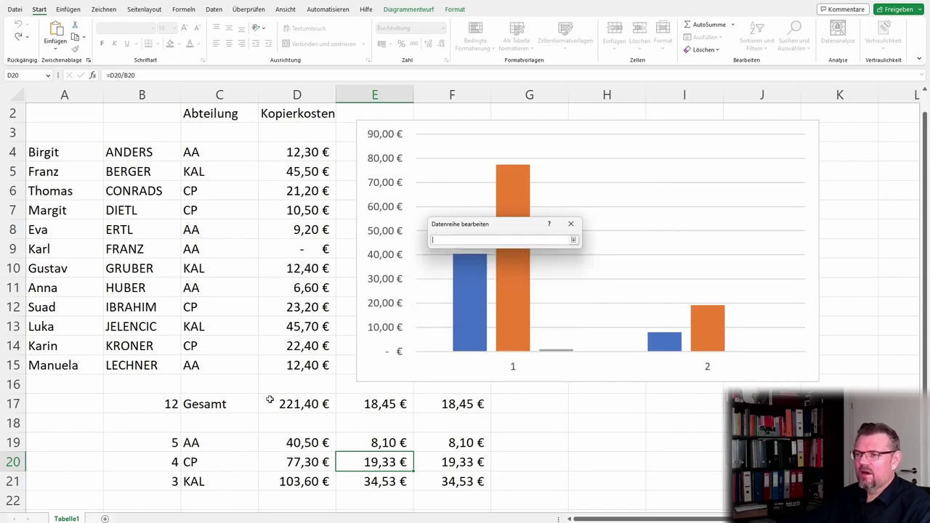
{"action": "left_click", "coordinate": [218, 480]}
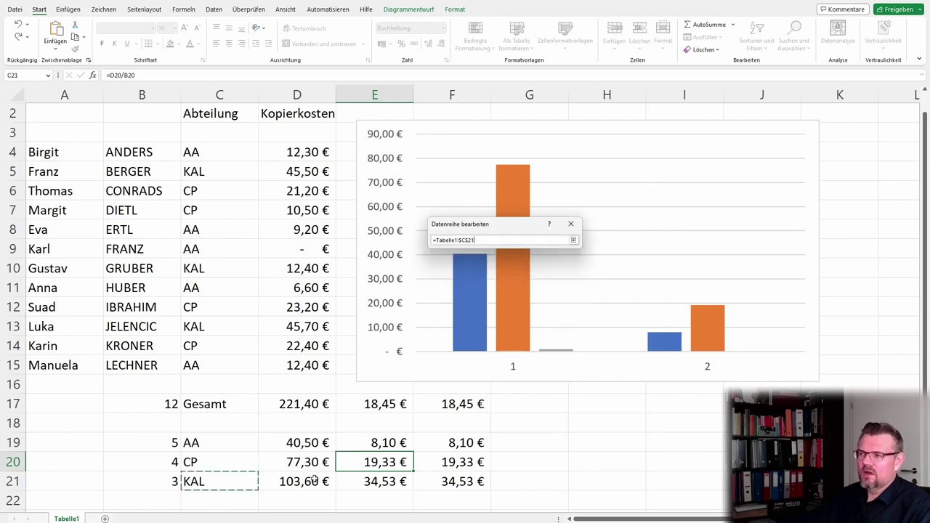
{"action": "left_click", "coordinate": [573, 241]}
{"action": "left_click", "coordinate": [520, 273]}
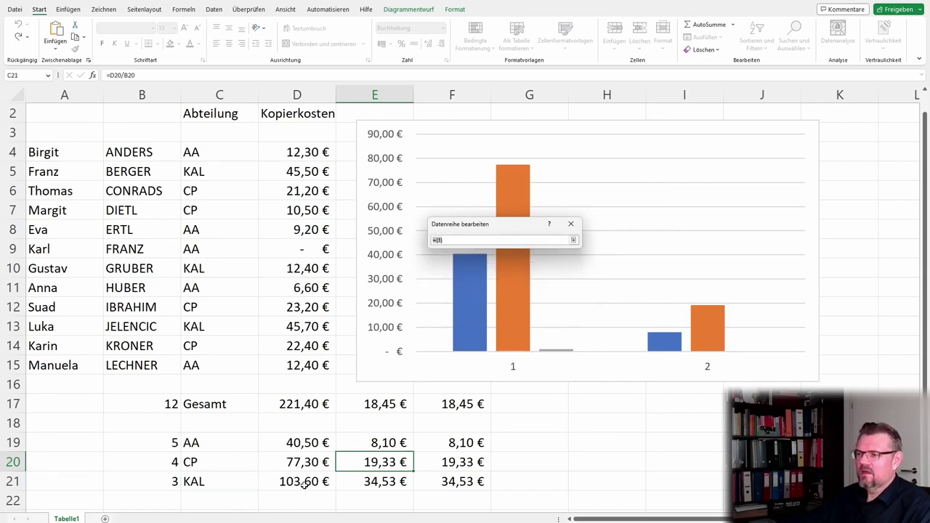
{"action": "left_click_drag", "start_coordinate": [303, 482], "coordinate": [385, 481]}
{"action": "left_click", "coordinate": [574, 240]}
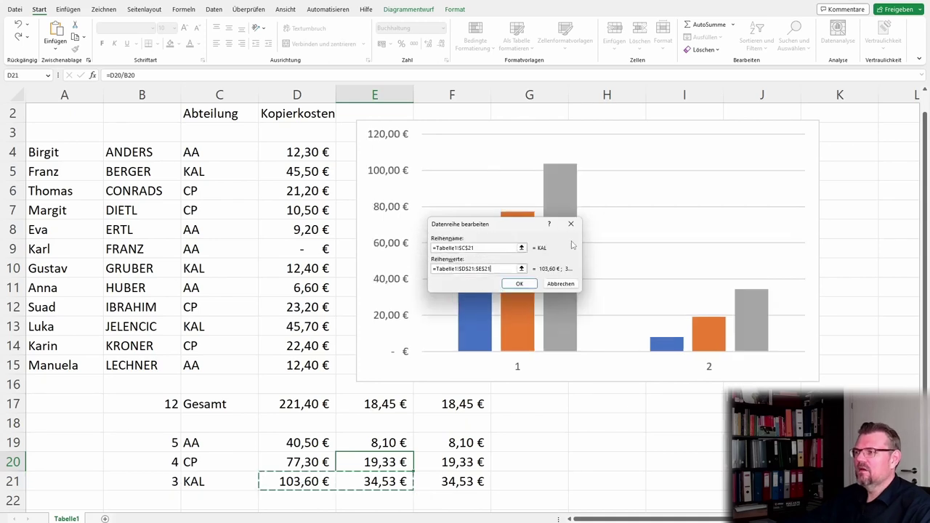
{"action": "left_click", "coordinate": [520, 284]}
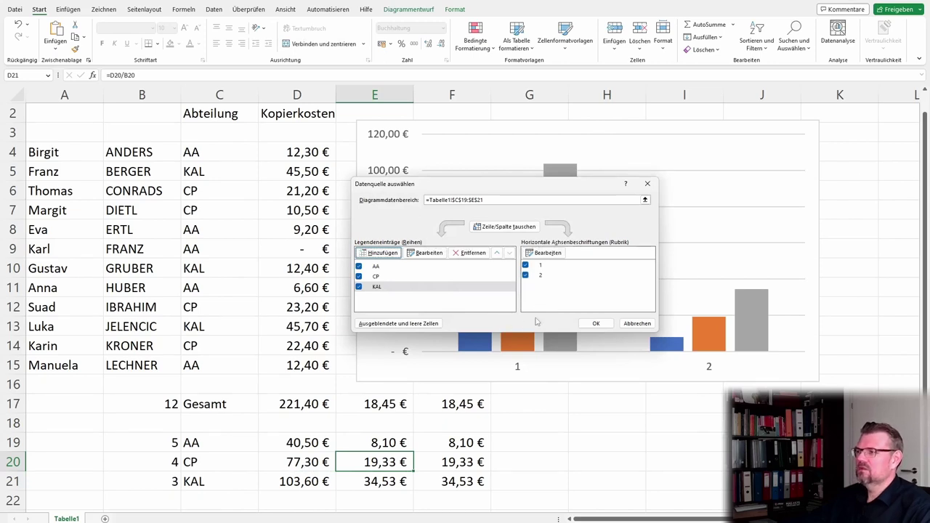
Step: Open and cancel the axis label editor, then review the AA, CP and KAL series entries
{"action": "left_click", "coordinate": [547, 267]}
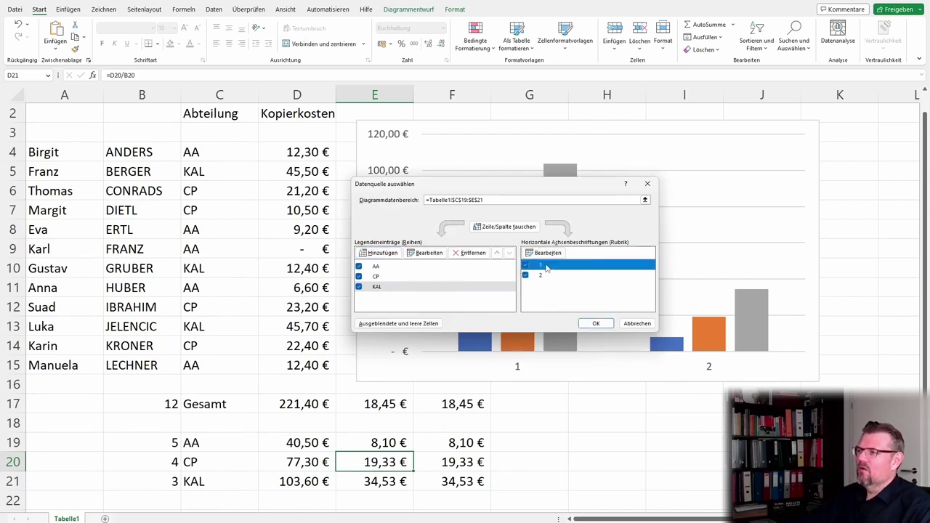
{"action": "left_click", "coordinate": [547, 253]}
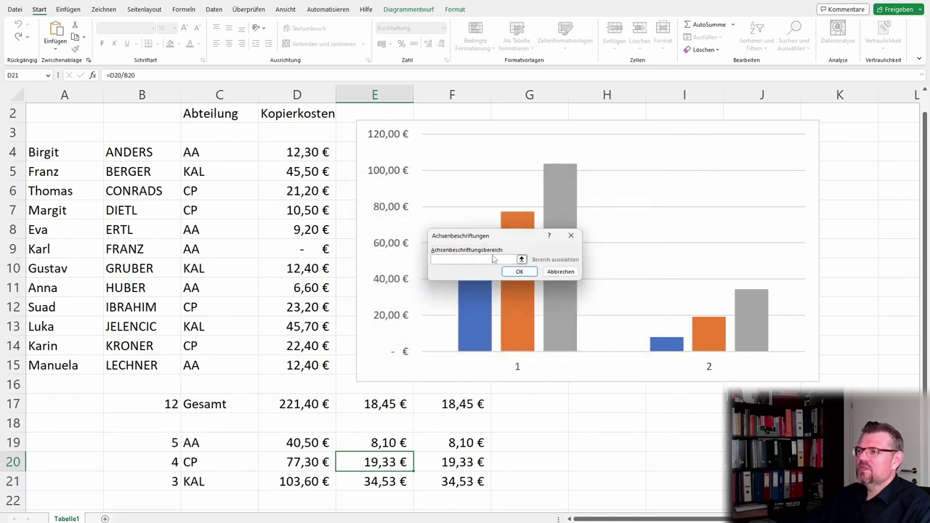
{"action": "left_click", "coordinate": [561, 272]}
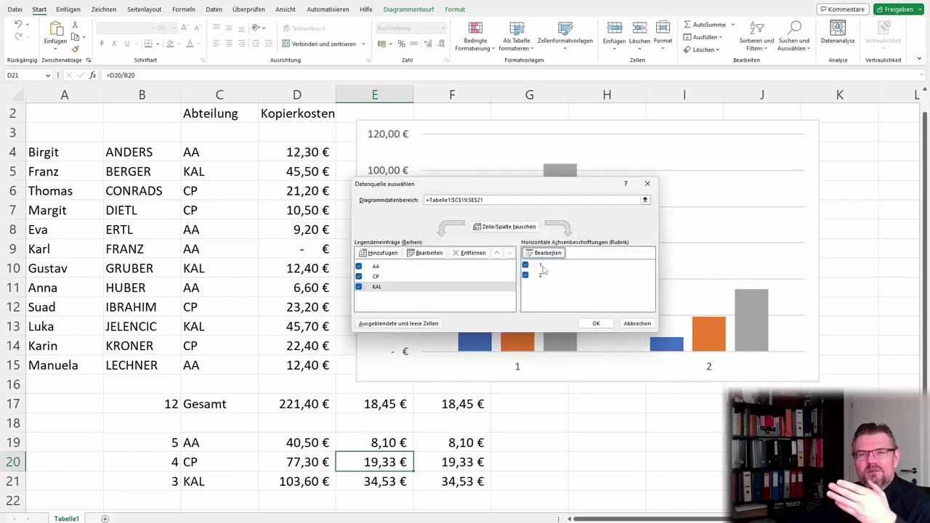
{"action": "left_click", "coordinate": [383, 268]}
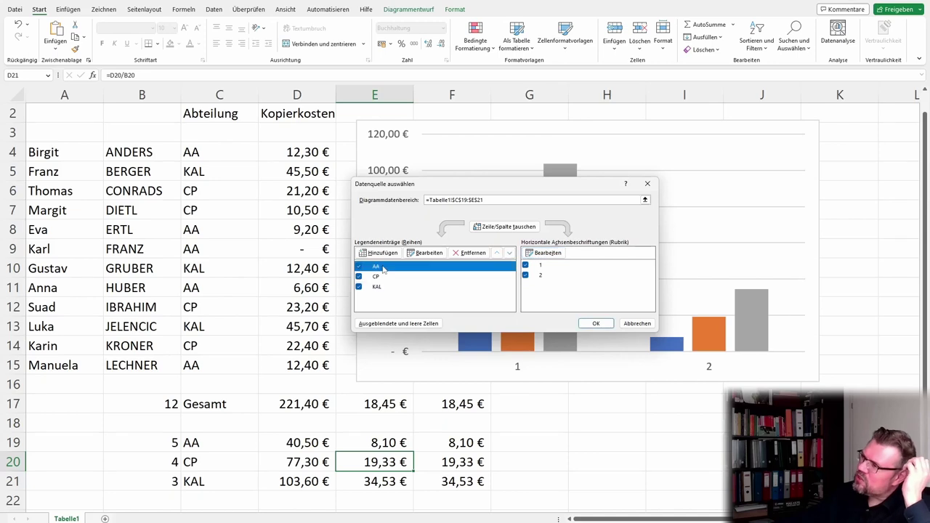
{"action": "left_click", "coordinate": [385, 277]}
{"action": "left_click", "coordinate": [388, 287]}
{"action": "left_click", "coordinate": [387, 267]}
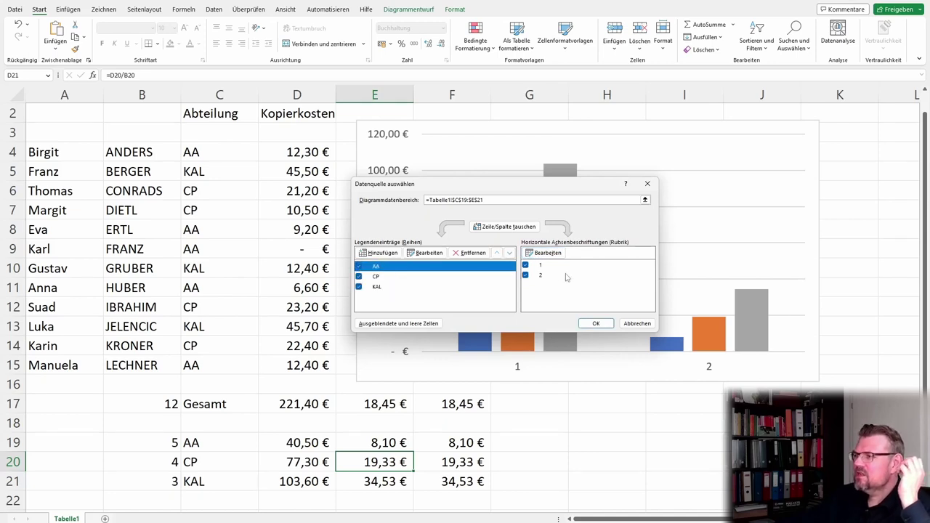
Step: Set the horizontal axis category labels to the empty cells D16:E16
{"action": "left_click", "coordinate": [547, 265]}
{"action": "left_click", "coordinate": [545, 253]}
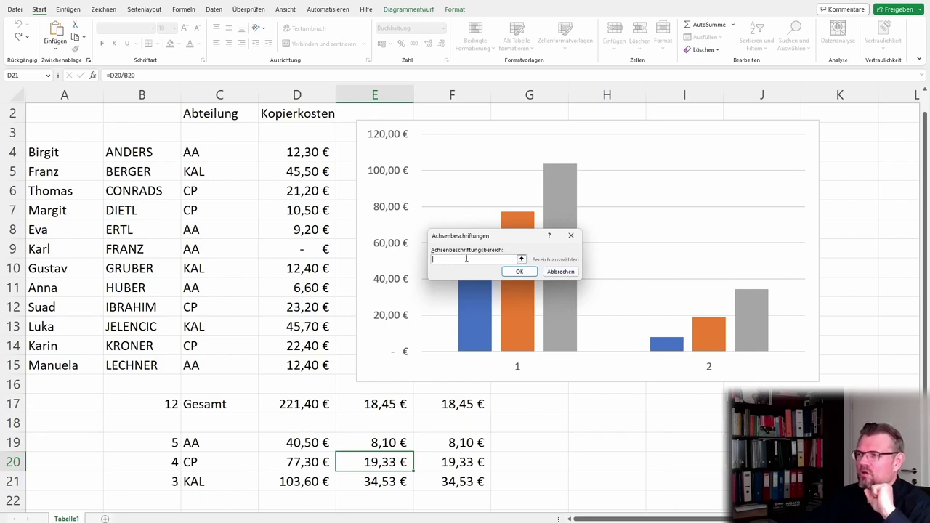
{"action": "left_click", "coordinate": [521, 260]}
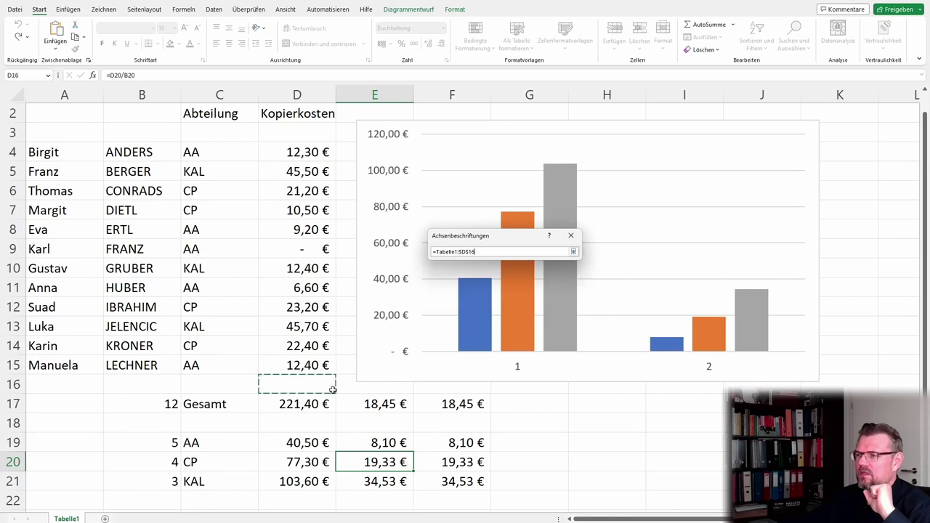
{"action": "left_click_drag", "start_coordinate": [275, 393], "coordinate": [374, 388]}
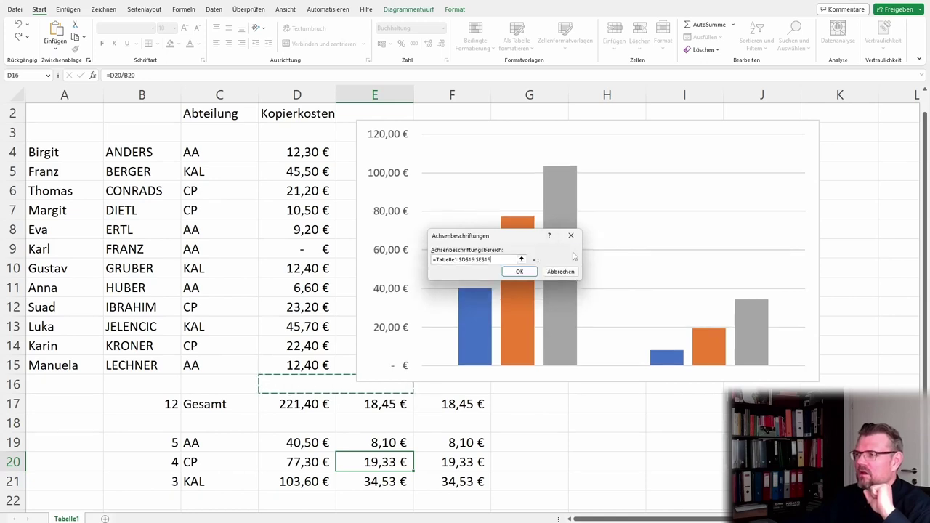
{"action": "left_click", "coordinate": [574, 251]}
{"action": "left_click", "coordinate": [310, 383]}
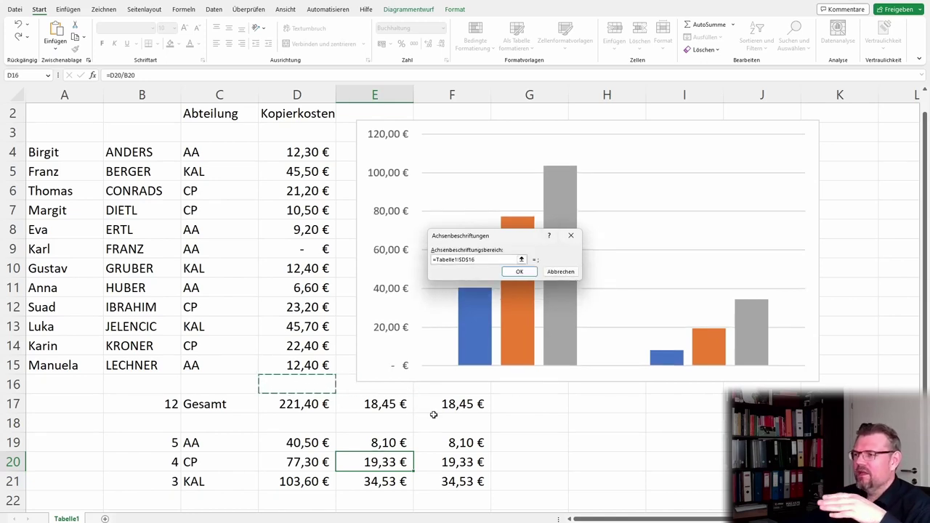
{"action": "left_click_drag", "start_coordinate": [298, 384], "coordinate": [375, 385]}
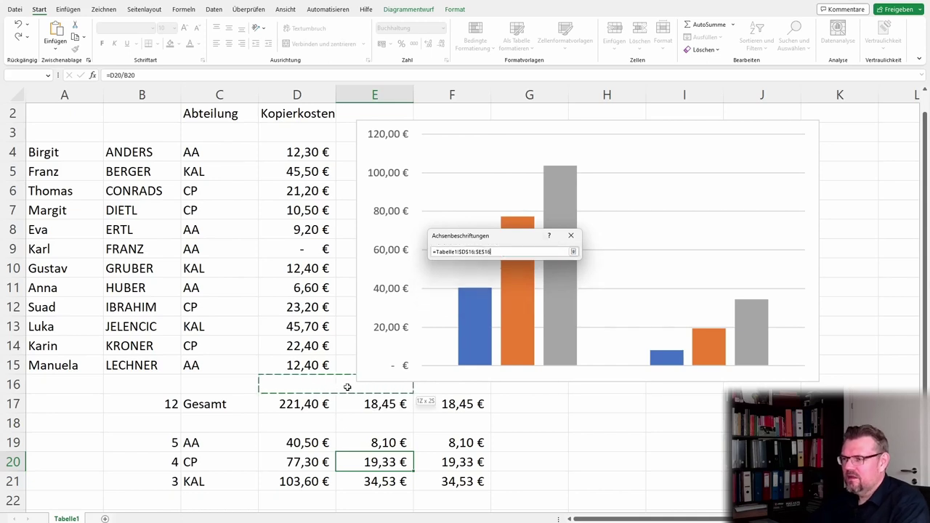
{"action": "left_click", "coordinate": [521, 259]}
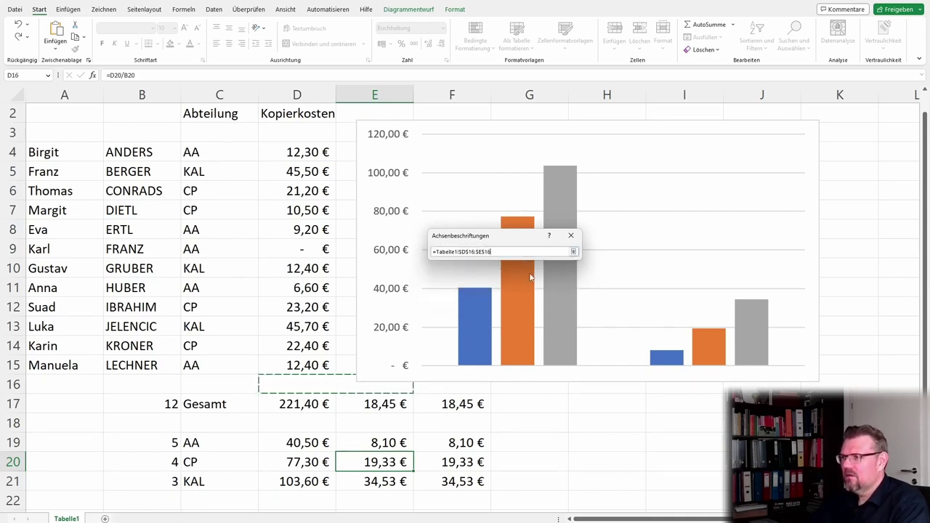
{"action": "left_click", "coordinate": [571, 238]}
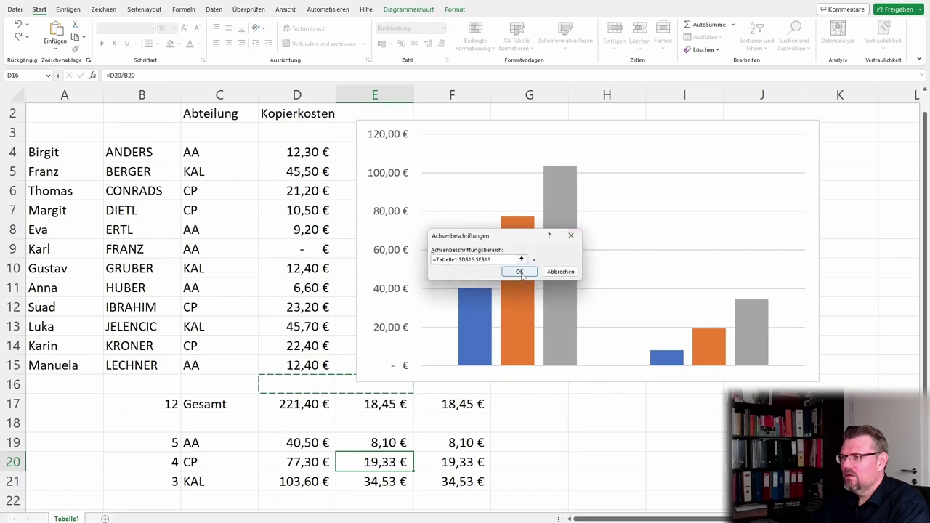
{"action": "left_click", "coordinate": [519, 271]}
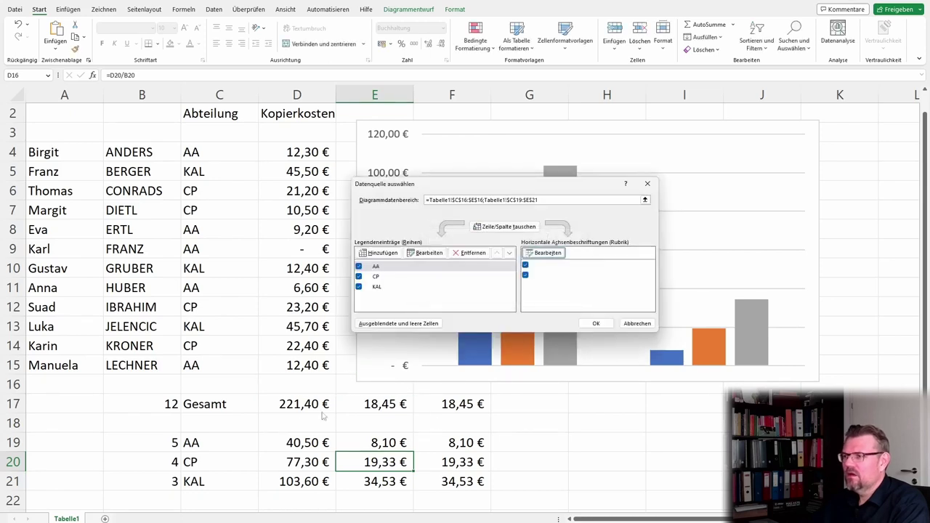
Step: Apply the updated chart data source and select row 16 of the sheet
{"action": "left_click", "coordinate": [596, 325]}
{"action": "left_click", "coordinate": [255, 418]}
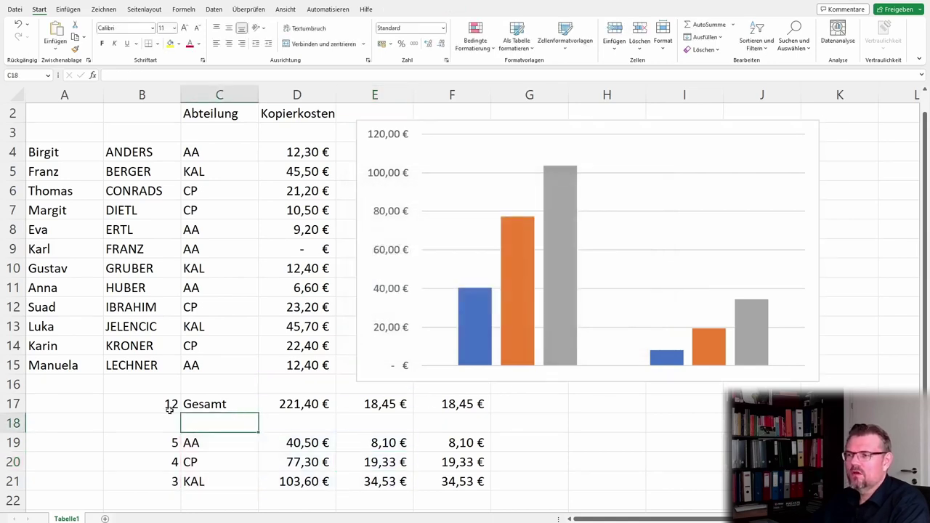
{"action": "left_click", "coordinate": [9, 383]}
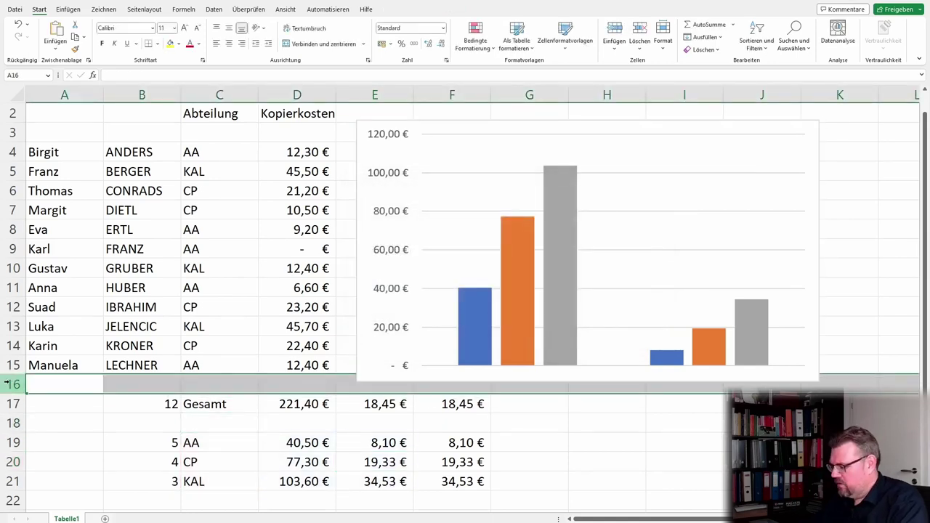
Step: Insert blank rows at row 16 and shorten the chart so its bottom sits higher
{"action": "key", "text": "ctrl+plus"}
{"action": "key", "text": "ctrl+plus"}
{"action": "key", "text": "ctrl+plus"}
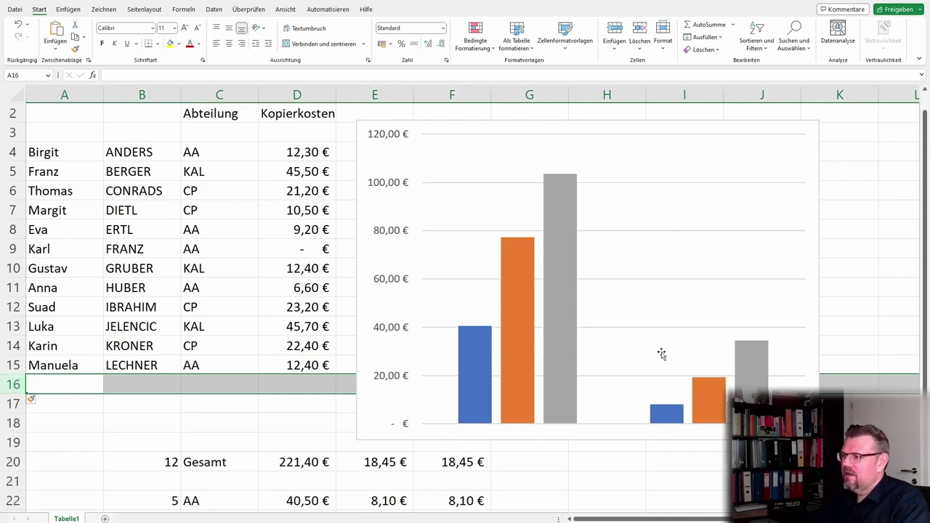
{"action": "left_click", "coordinate": [662, 354]}
{"action": "left_click_drag", "start_coordinate": [587, 441], "coordinate": [586, 411]}
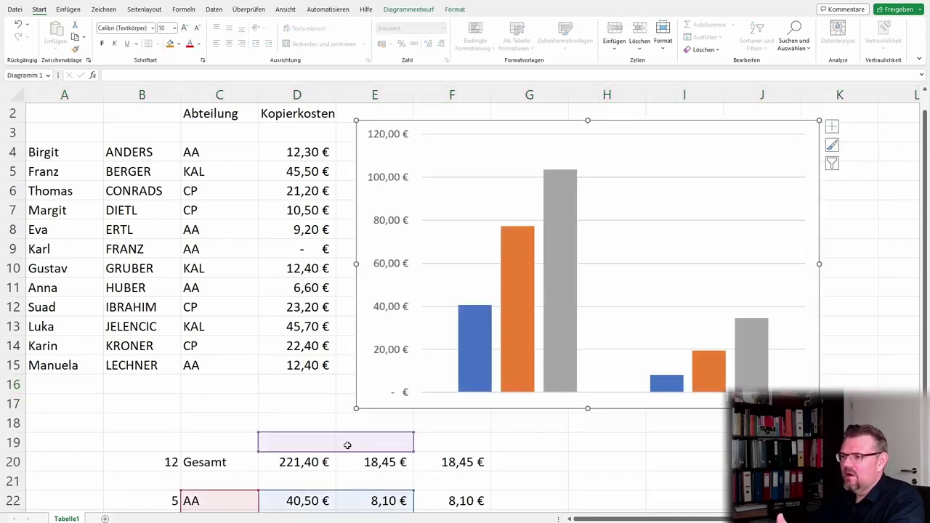
Step: Enter 'Gesamt' in D19 and 'Durchschnitt' in E19 as the column group headings
{"action": "scroll", "coordinate": [309, 342], "scroll_direction": "down", "scroll_amount": 2}
{"action": "left_click", "coordinate": [305, 326]}
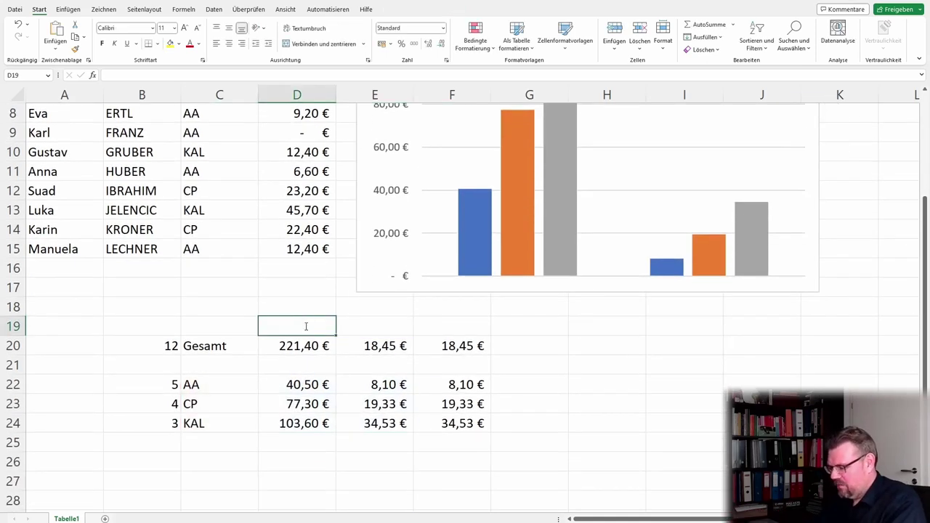
{"action": "type", "text": "Gesamt"}
{"action": "key", "text": "Return"}
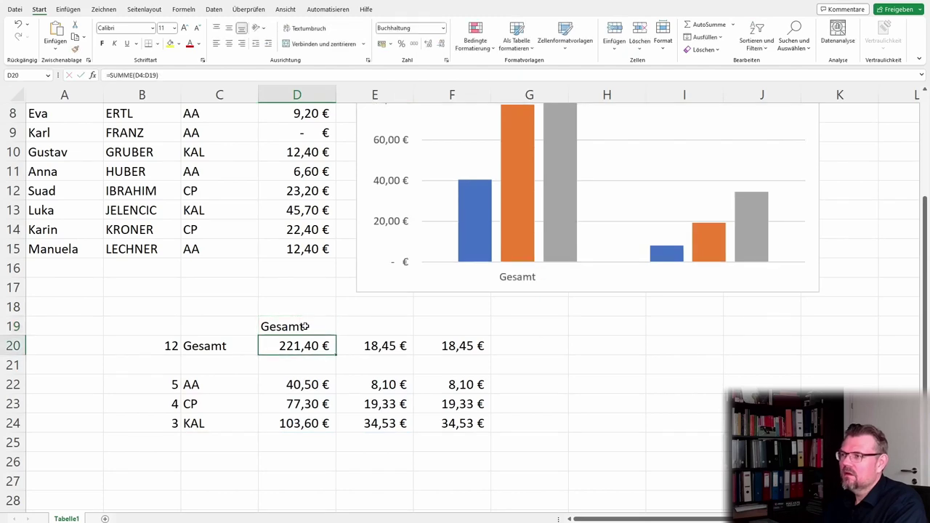
{"action": "key", "text": "Up"}
{"action": "key", "text": "Right"}
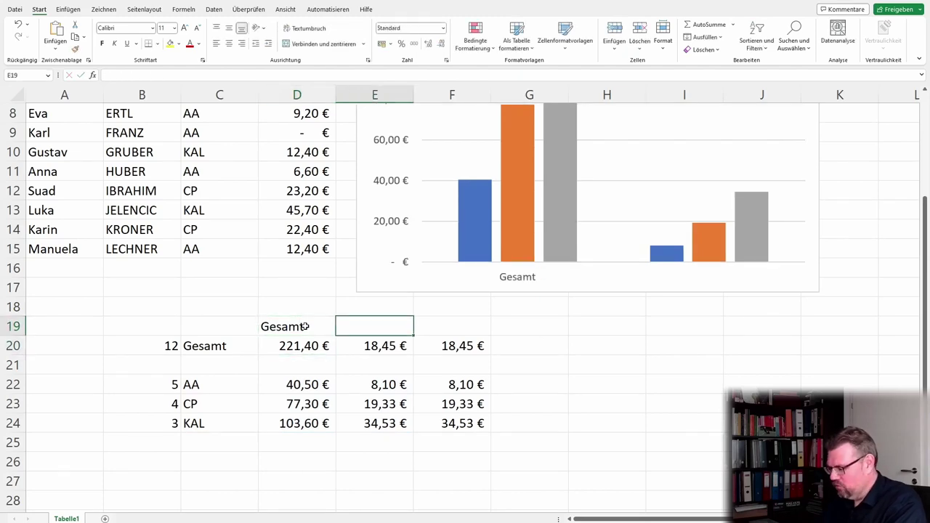
{"action": "type", "text": "Durchschn"}
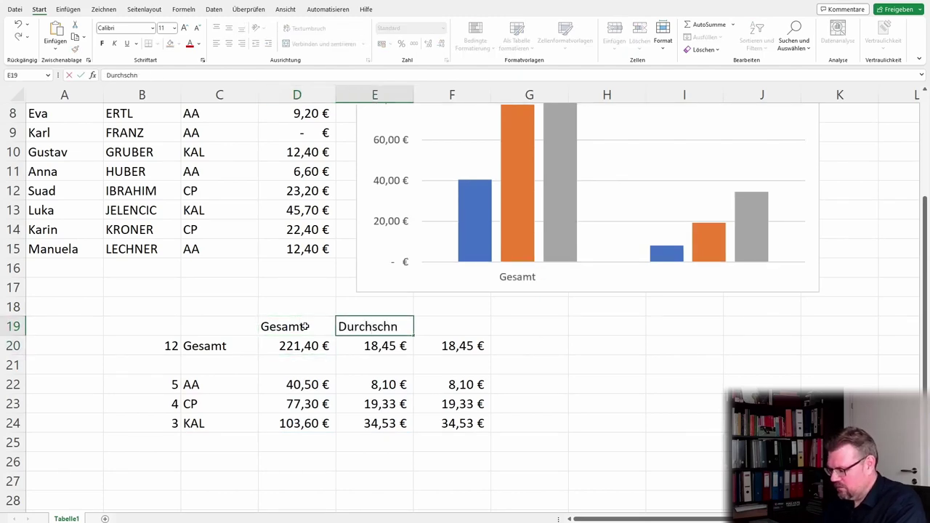
{"action": "type", "text": "itt"}
{"action": "key", "text": "Return"}
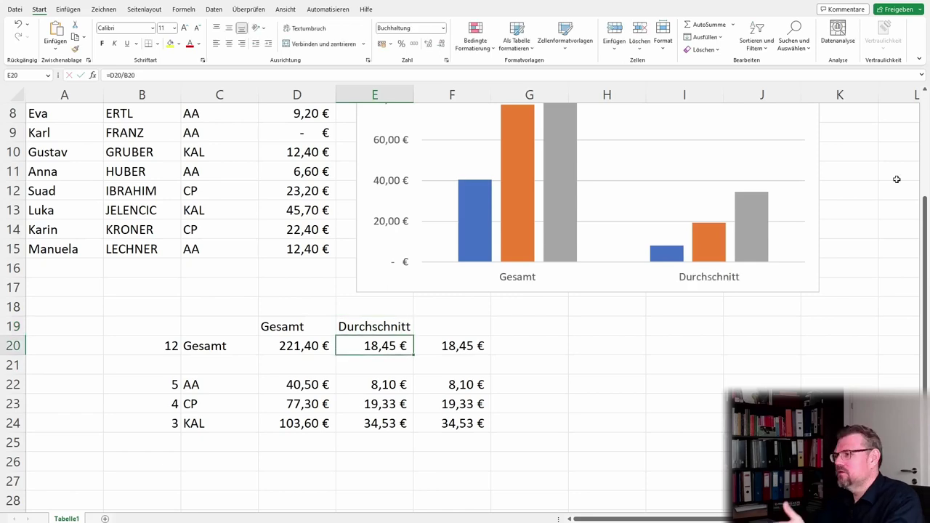
{"action": "scroll", "coordinate": [654, 342], "scroll_direction": "up", "scroll_amount": 1}
{"action": "scroll", "coordinate": [654, 342], "scroll_direction": "up", "scroll_amount": 1}
{"action": "scroll", "coordinate": [687, 363], "scroll_direction": "up", "scroll_amount": 1}
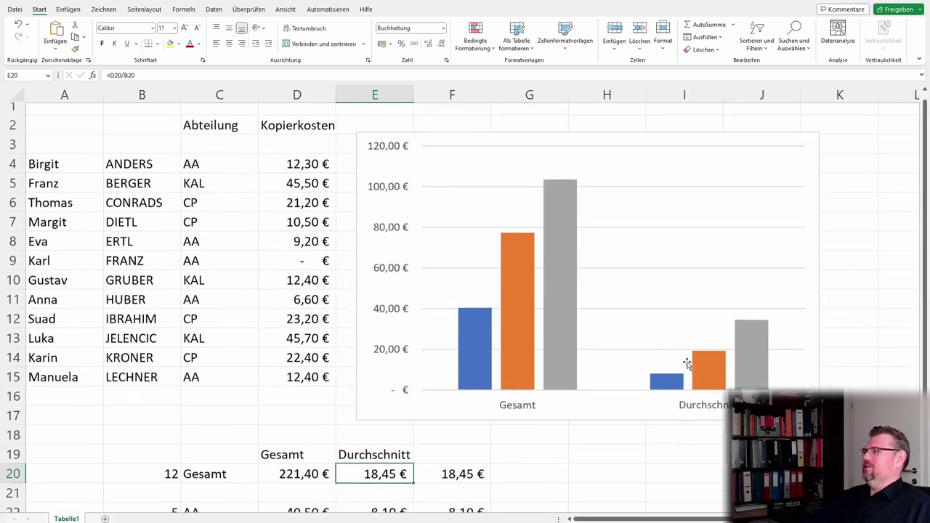
{"action": "scroll", "coordinate": [654, 385], "scroll_direction": "up", "scroll_amount": 1}
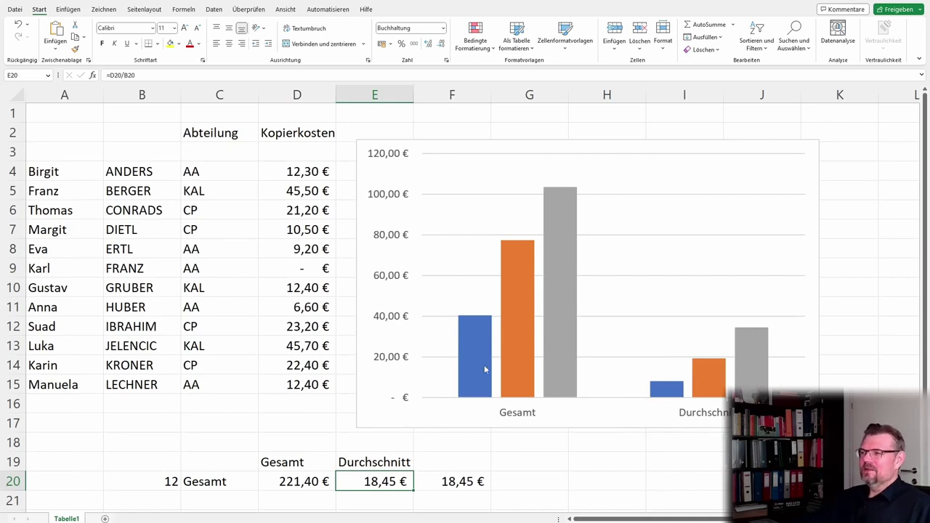
{"action": "mouse_move", "coordinate": [469, 377]}
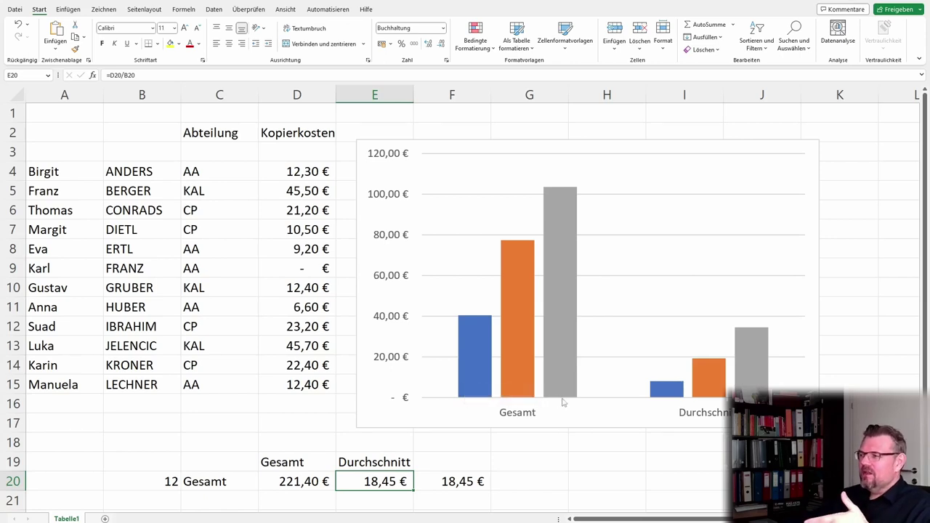
{"action": "mouse_move", "coordinate": [534, 306]}
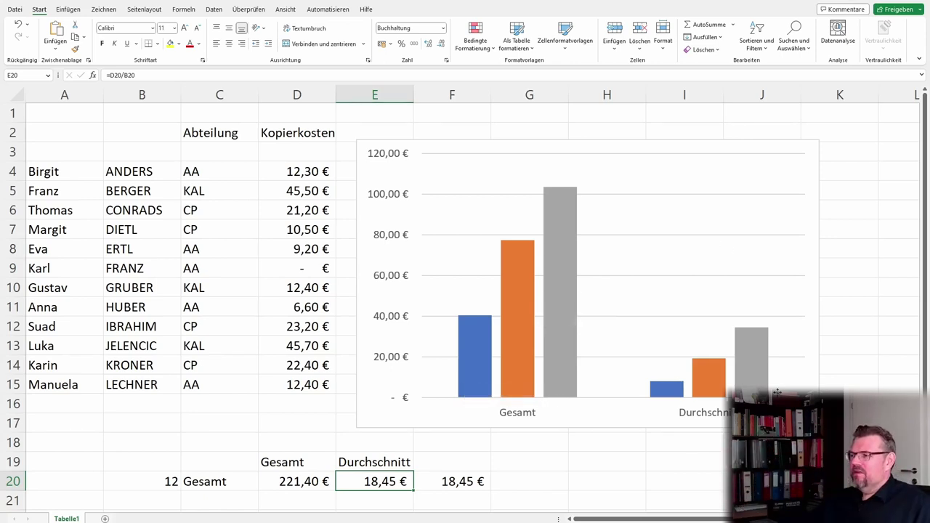
{"action": "scroll", "coordinate": [811, 383], "scroll_direction": "right", "scroll_amount": 2}
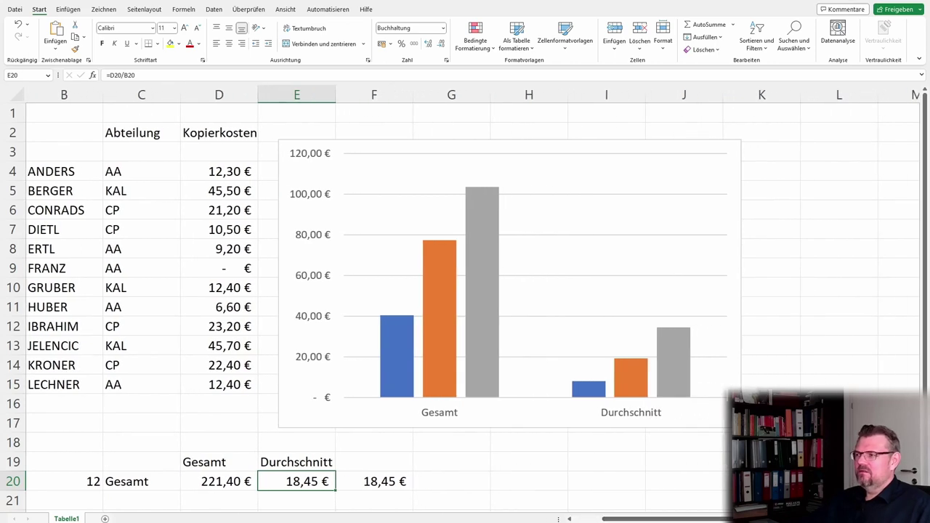
{"action": "scroll", "coordinate": [811, 383], "scroll_direction": "down", "scroll_amount": 1}
{"action": "scroll", "coordinate": [812, 383], "scroll_direction": "up", "scroll_amount": 1}
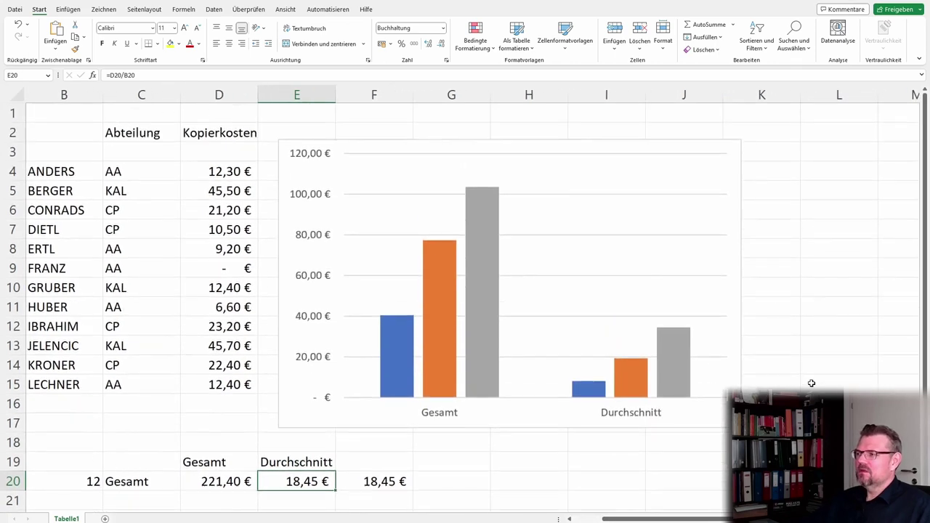
Step: Turn on the chart legend listing AA, CP and KAL from the Chart Elements list
{"action": "left_click", "coordinate": [727, 175]}
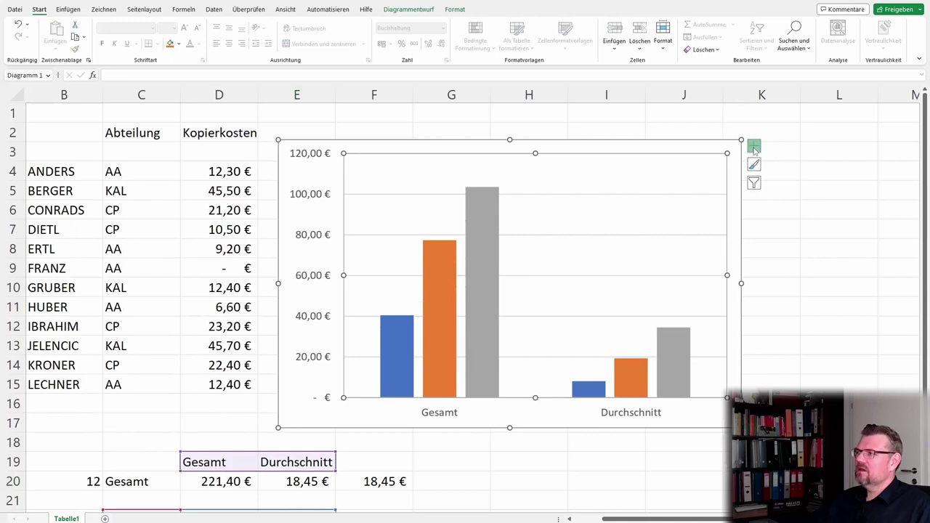
{"action": "left_click", "coordinate": [754, 147]}
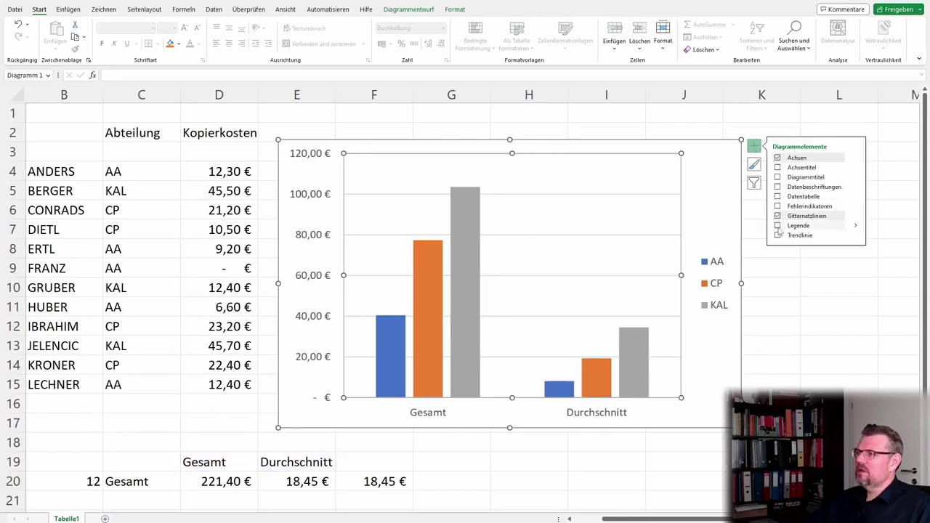
{"action": "left_click", "coordinate": [778, 226]}
{"action": "left_click", "coordinate": [776, 313]}
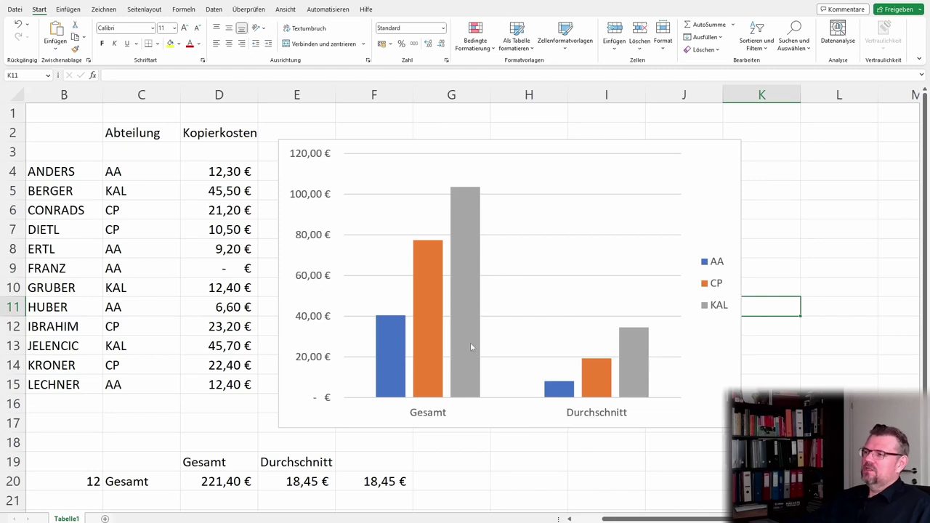
Step: Change the fill of the orange CP bars to green
{"action": "right_click", "coordinate": [426, 345]}
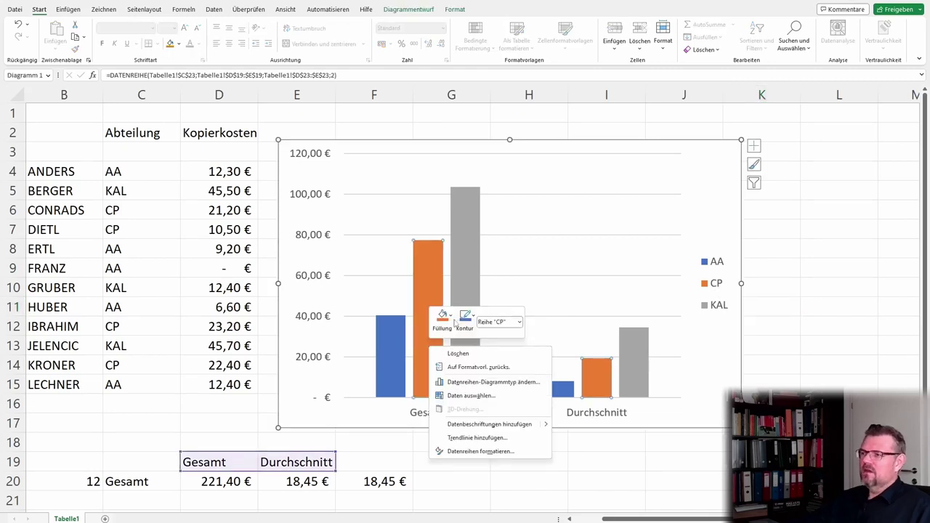
{"action": "left_click", "coordinate": [542, 244]}
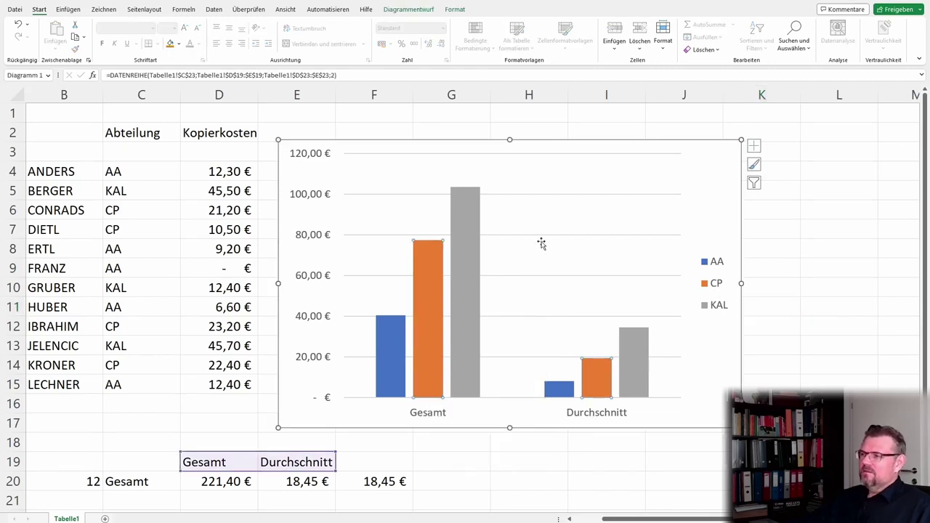
{"action": "left_click", "coordinate": [800, 245]}
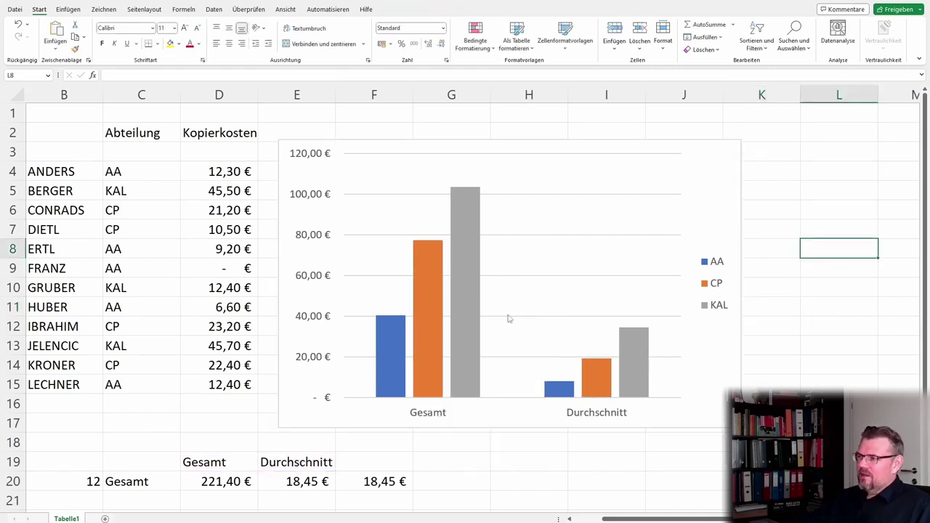
{"action": "right_click", "coordinate": [432, 304]}
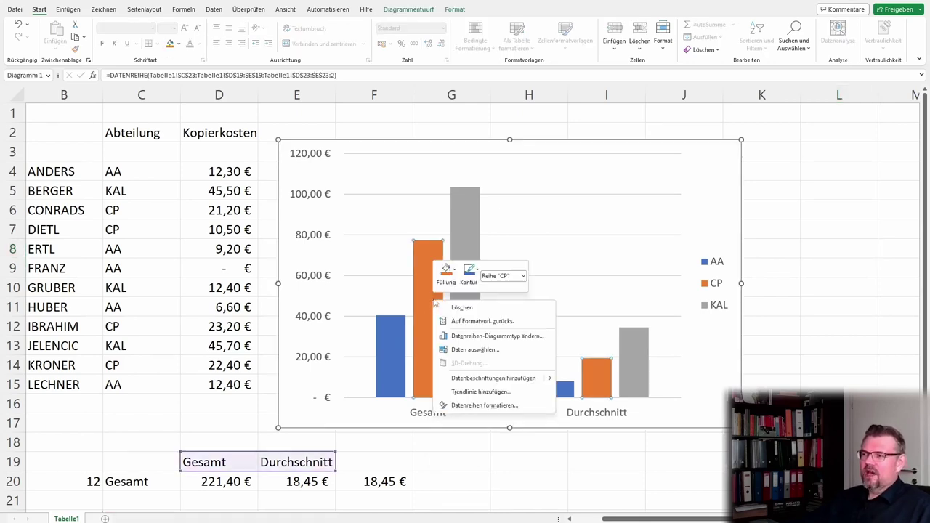
{"action": "left_click", "coordinate": [455, 271]}
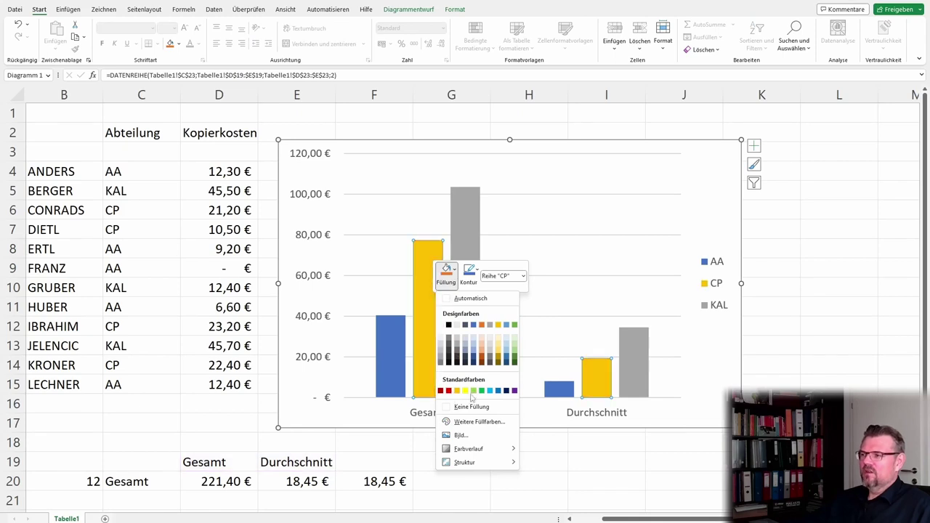
{"action": "left_click", "coordinate": [481, 391]}
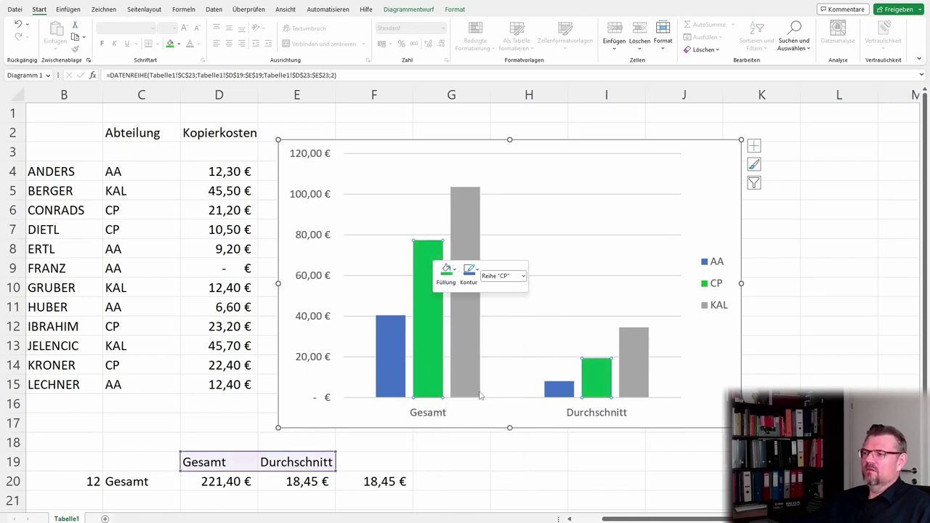
{"action": "mouse_move", "coordinate": [468, 315]}
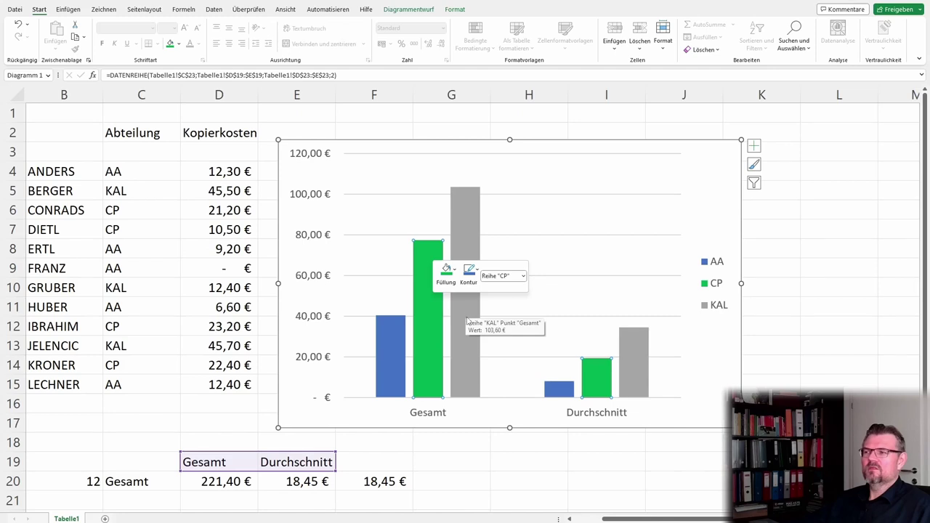
{"action": "left_click", "coordinate": [476, 271]}
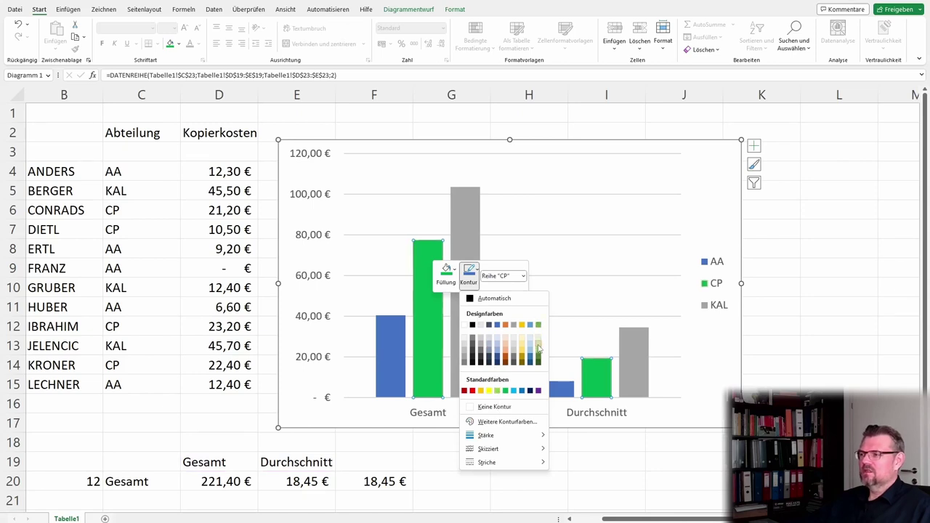
{"action": "left_click", "coordinate": [539, 349]}
{"action": "left_click", "coordinate": [503, 480]}
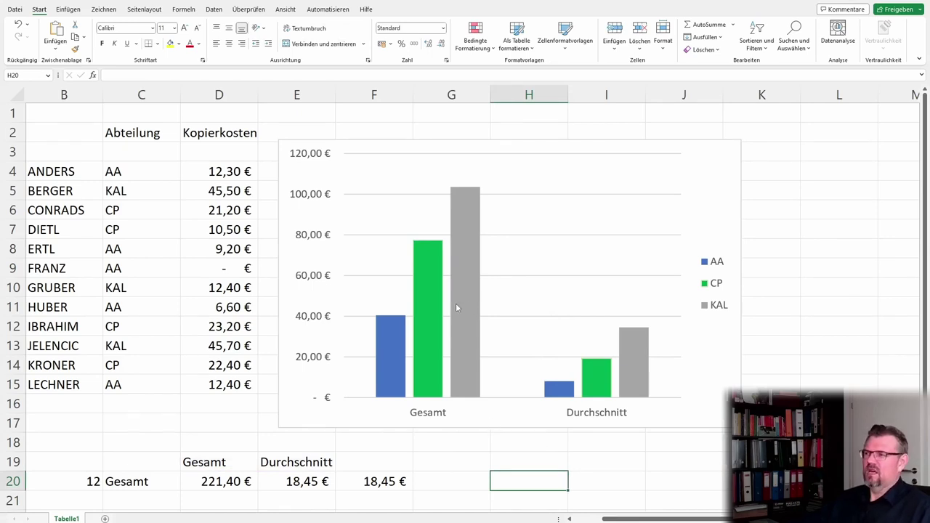
Step: Set the CP bars' outline to Keine Kontur (no outline)
{"action": "right_click", "coordinate": [423, 308]}
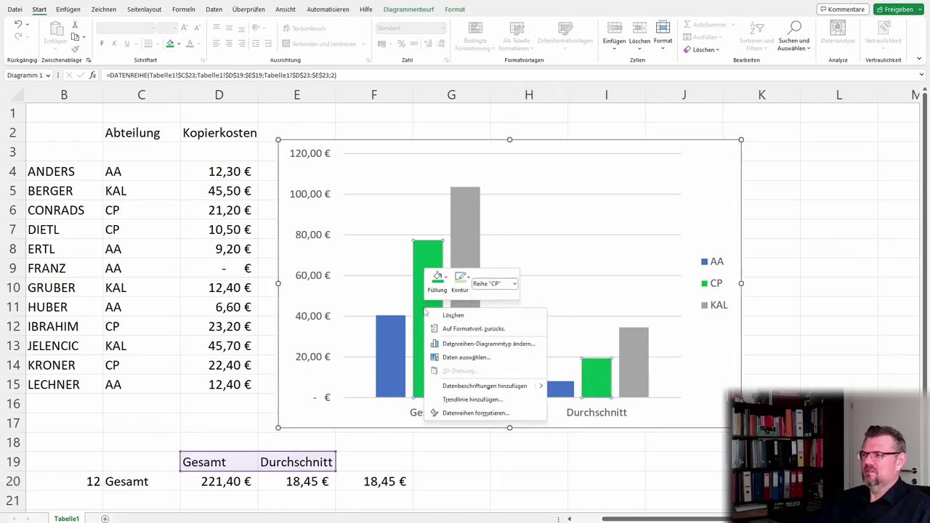
{"action": "left_click", "coordinate": [469, 281]}
{"action": "left_click", "coordinate": [490, 415]}
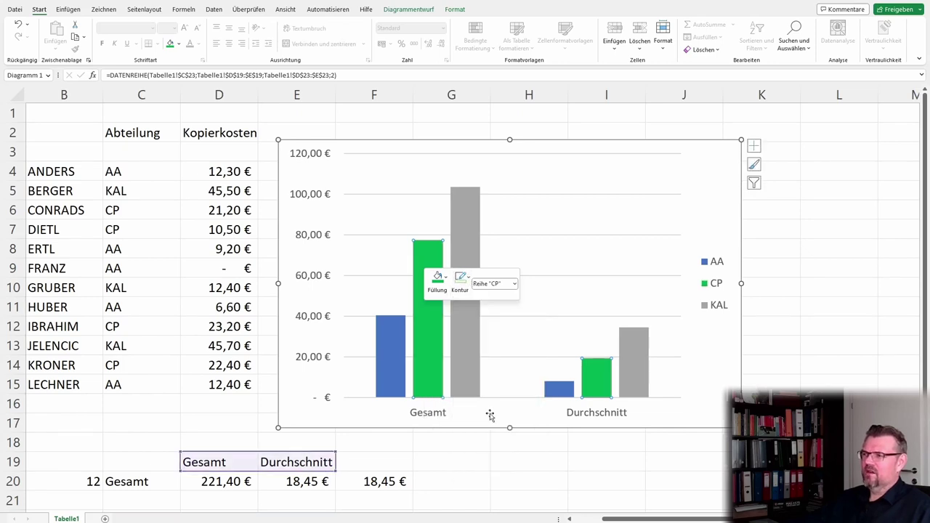
{"action": "left_click", "coordinate": [513, 473]}
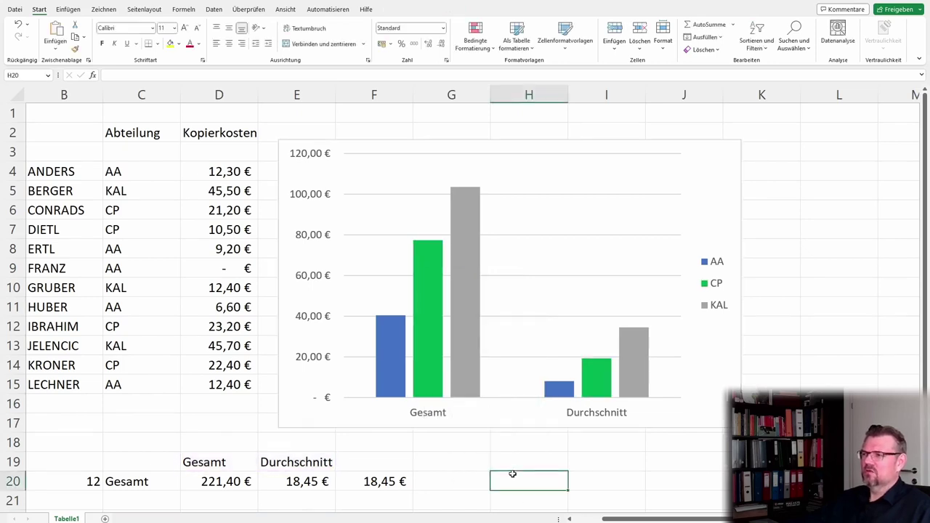
{"action": "left_click", "coordinate": [469, 483]}
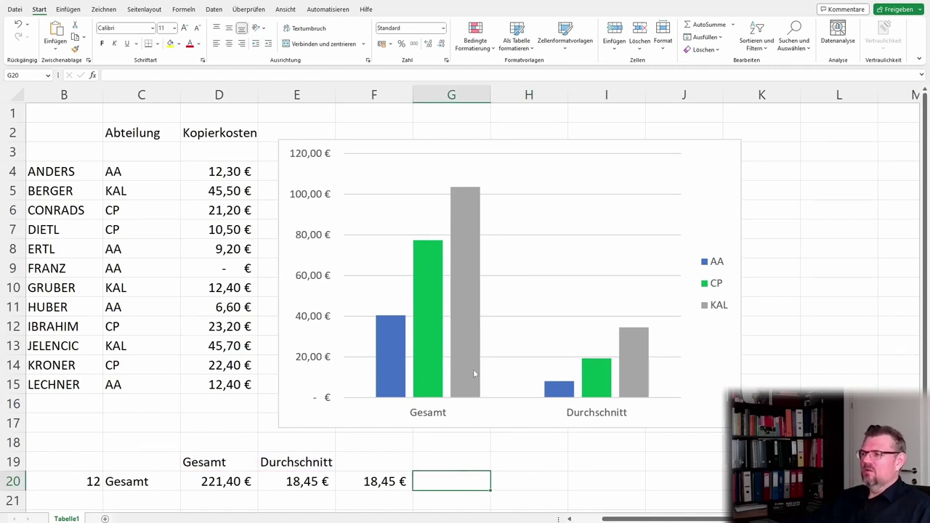
Step: Change the fill of the grey KAL bars to gold
{"action": "left_click", "coordinate": [472, 311]}
{"action": "right_click", "coordinate": [472, 311]}
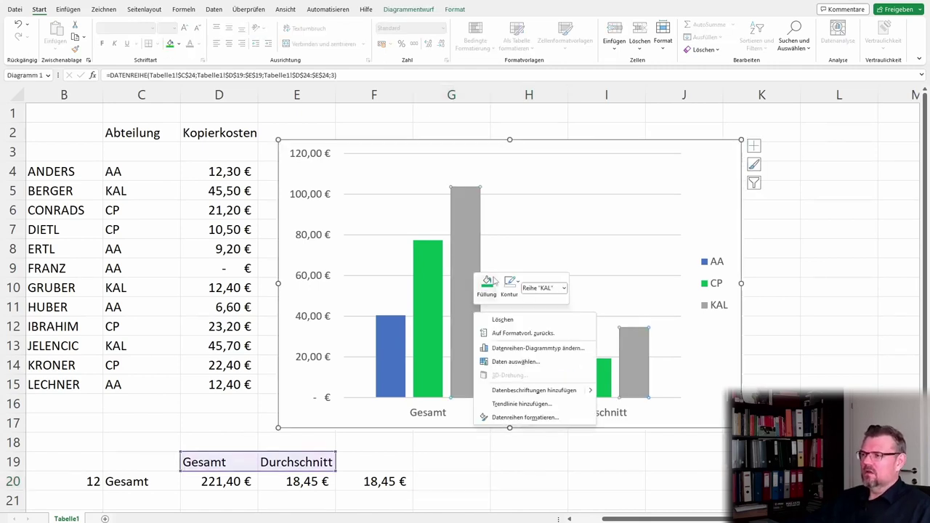
{"action": "left_click", "coordinate": [489, 285]}
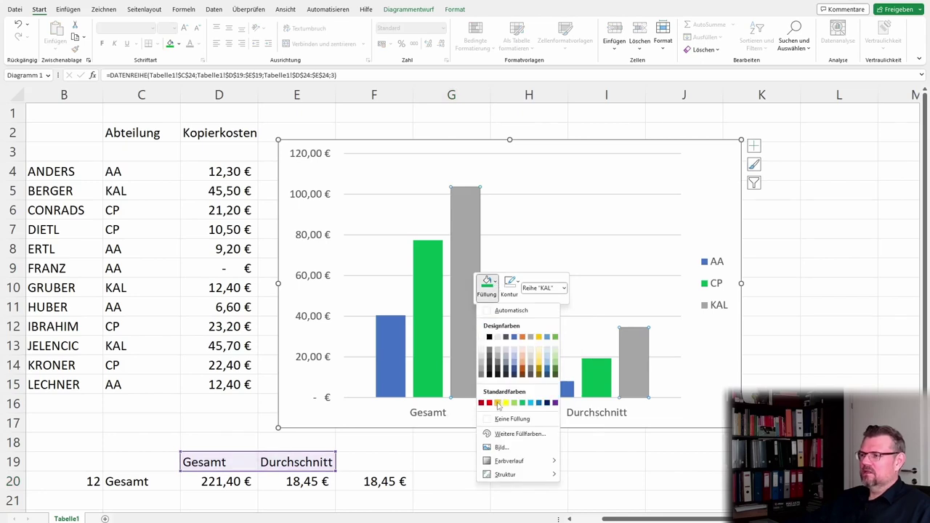
{"action": "left_click", "coordinate": [497, 403]}
{"action": "left_click", "coordinate": [815, 347]}
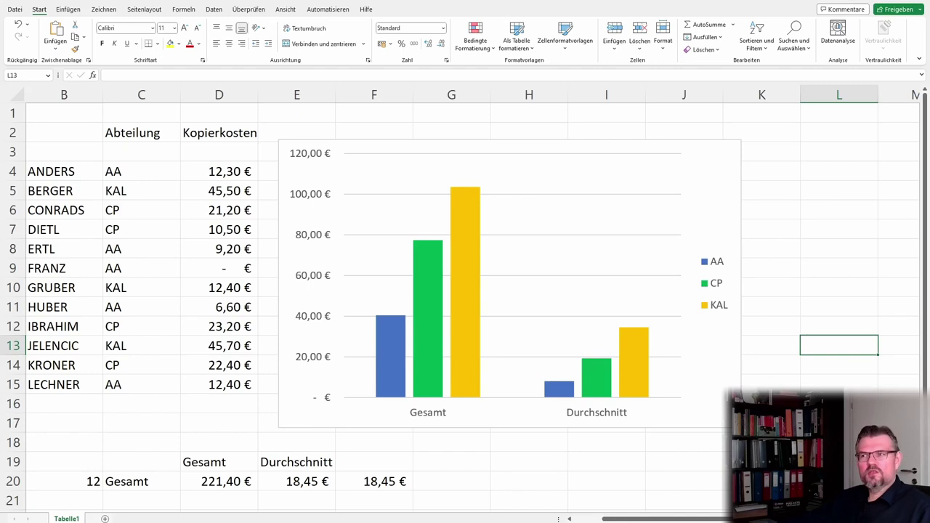
Step: Turn on Datenbeschriftungen so every bar shows its euro value
{"action": "left_click", "coordinate": [724, 160]}
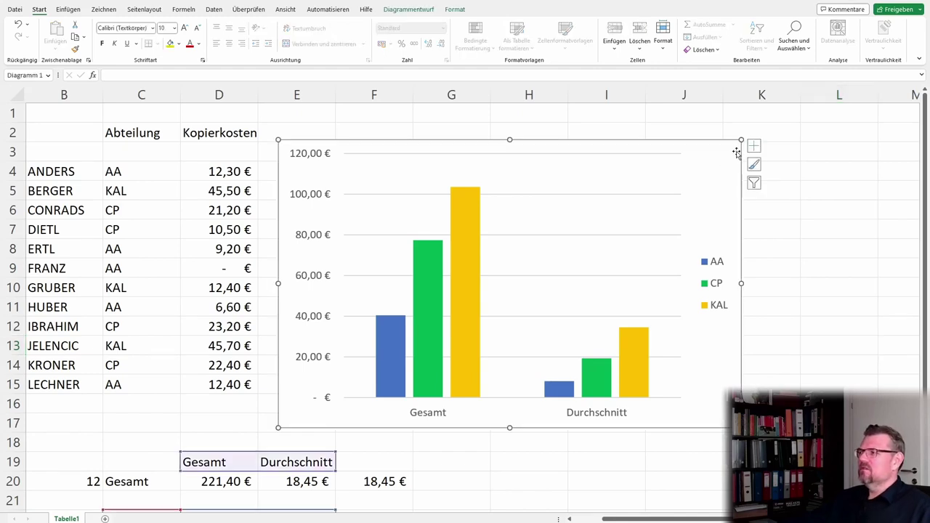
{"action": "left_click", "coordinate": [755, 147]}
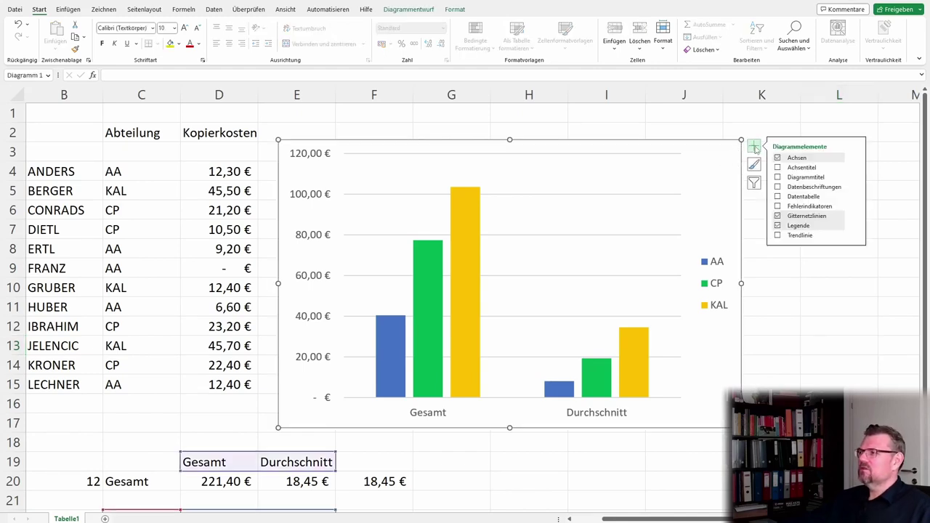
{"action": "left_click", "coordinate": [777, 190]}
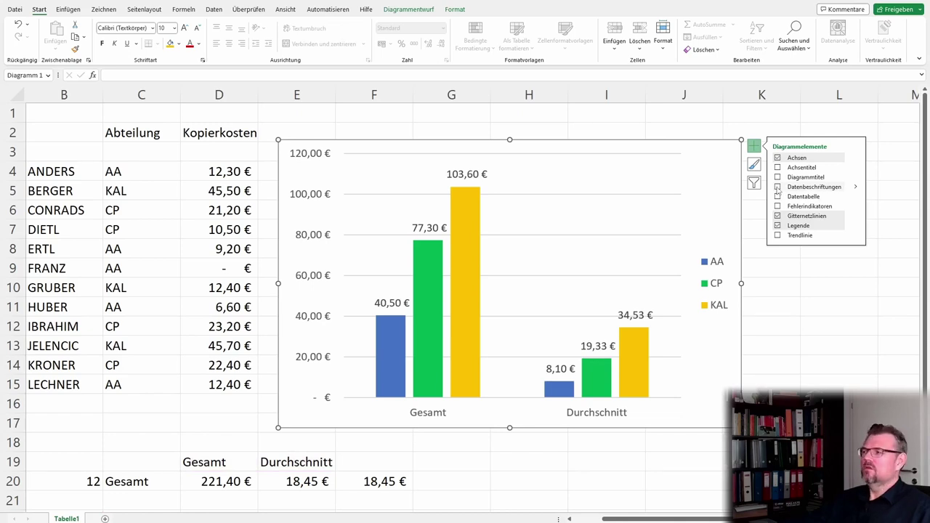
{"action": "left_click", "coordinate": [786, 344]}
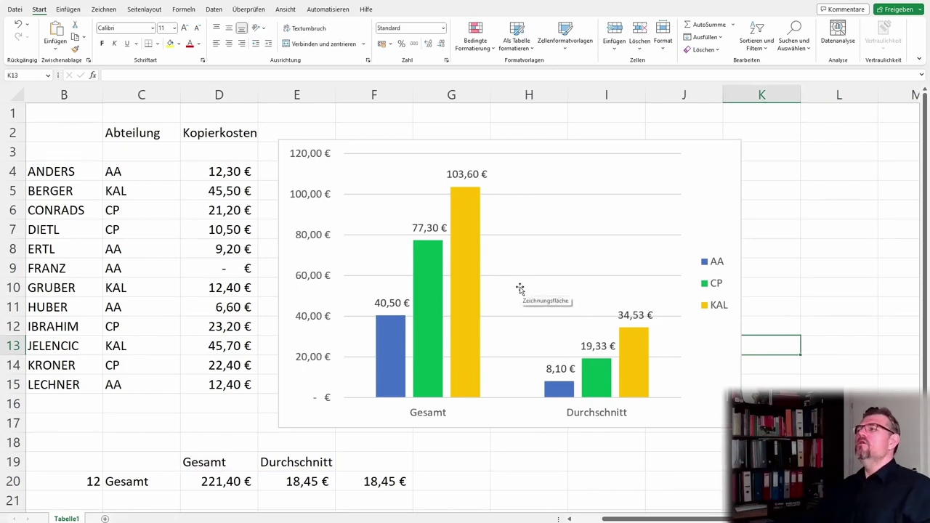
Step: Add a 'Diagrammtitel' placeholder title above the chart, after trying and removing axis titles
{"action": "left_click", "coordinate": [729, 159]}
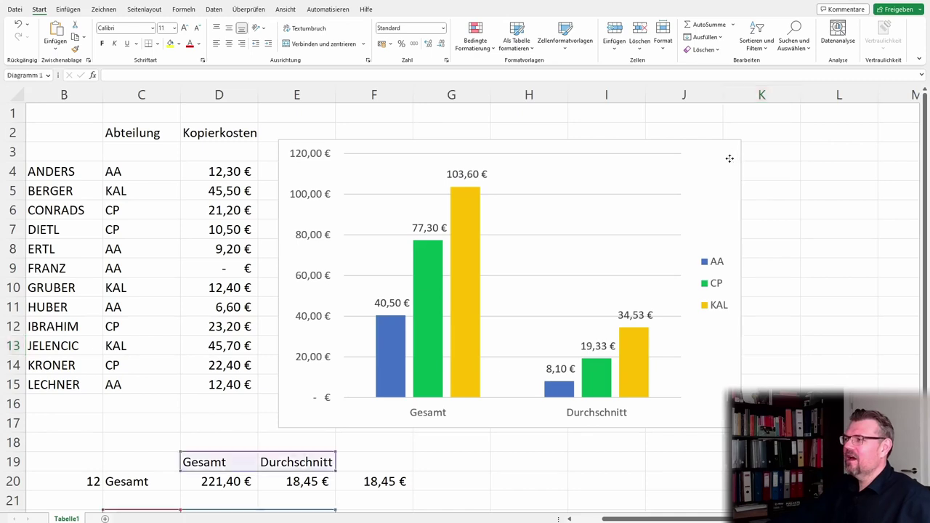
{"action": "left_click", "coordinate": [753, 146]}
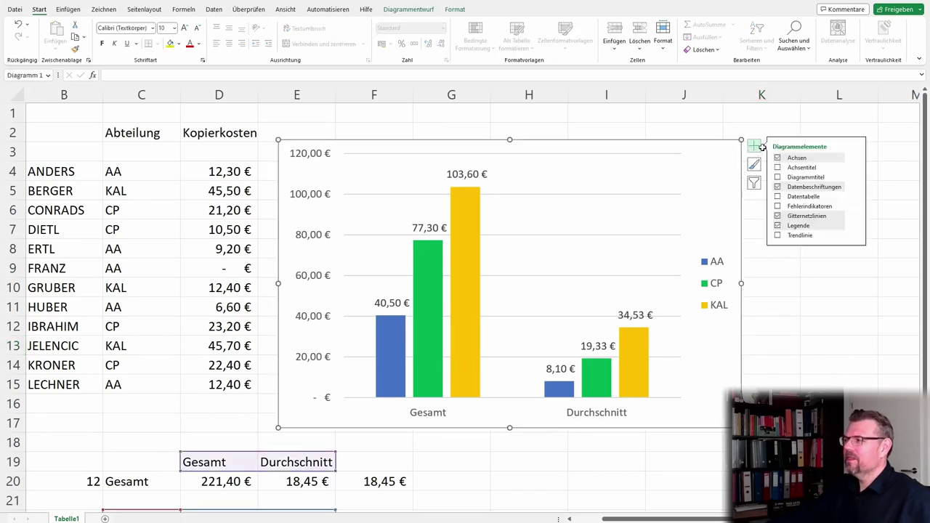
{"action": "left_click", "coordinate": [778, 197]}
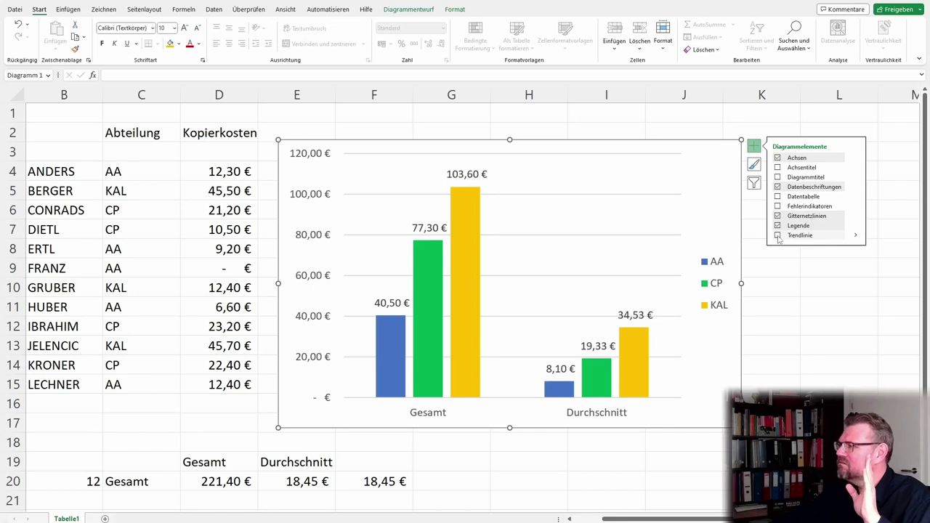
{"action": "left_click", "coordinate": [778, 168]}
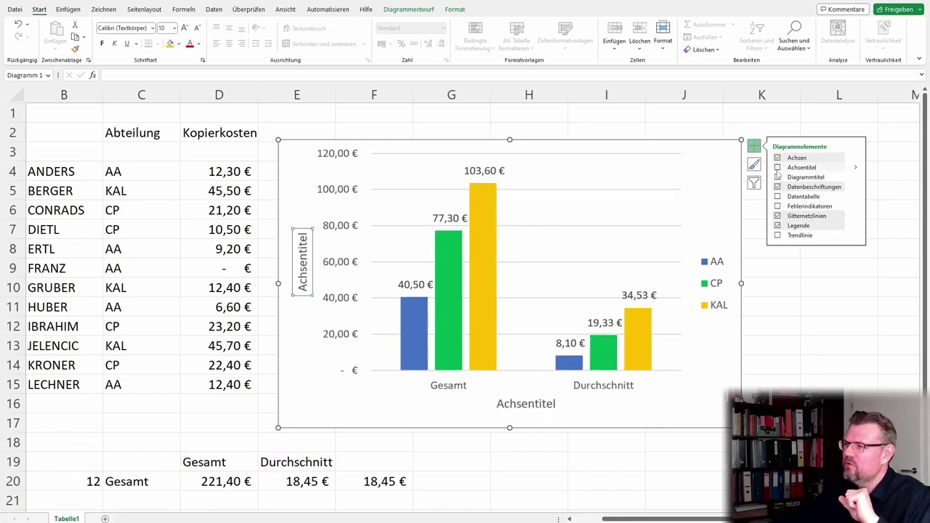
{"action": "left_click", "coordinate": [779, 168]}
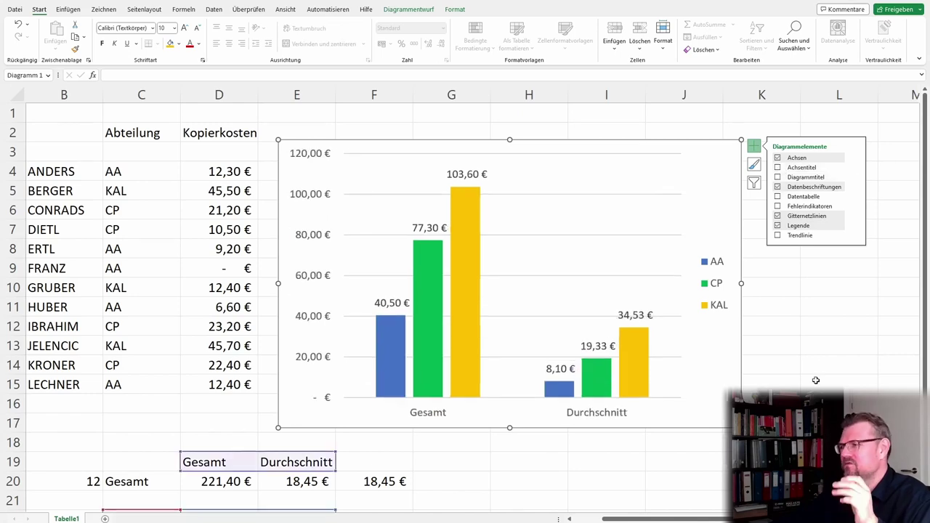
{"action": "left_click", "coordinate": [778, 178]}
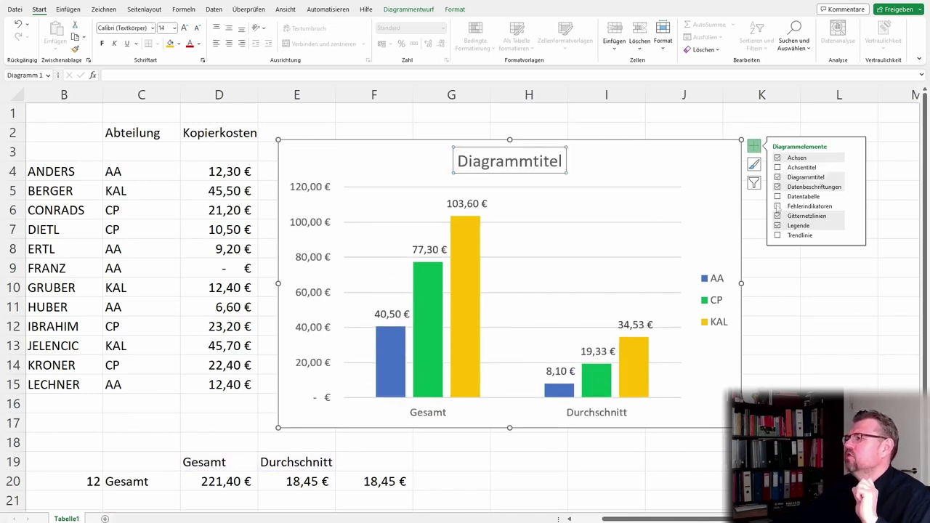
{"action": "left_click", "coordinate": [799, 344]}
Step: Replace the chart's placeholder title text with 'Kopierkosten'
{"action": "double_click", "coordinate": [499, 158]}
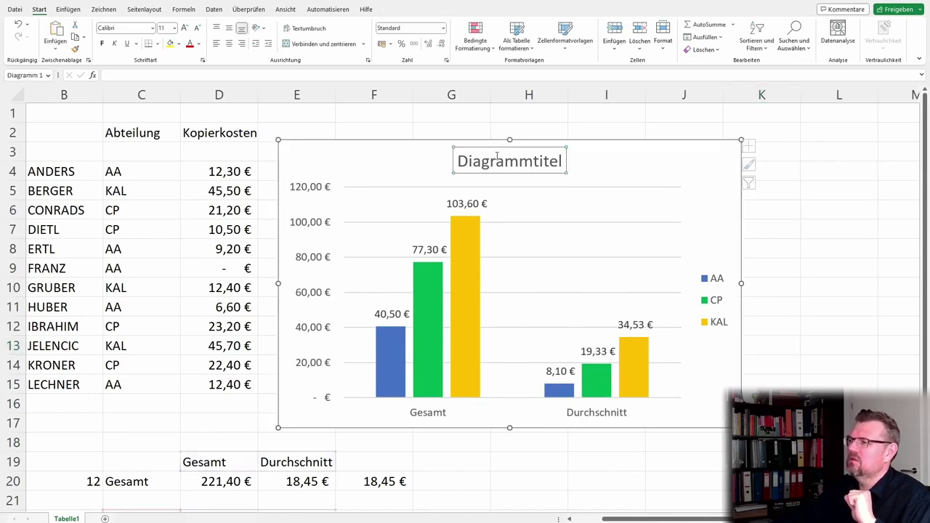
{"action": "left_click", "coordinate": [541, 161]}
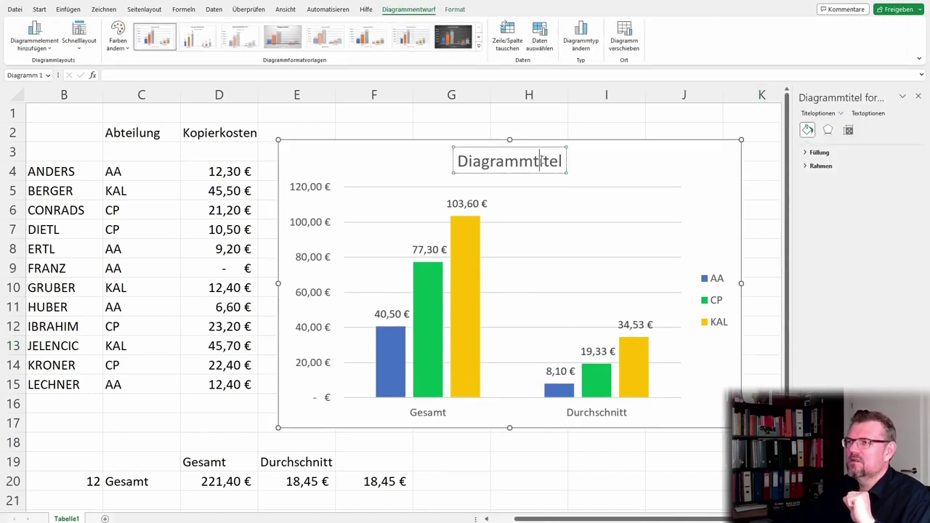
{"action": "double_click", "coordinate": [561, 160]}
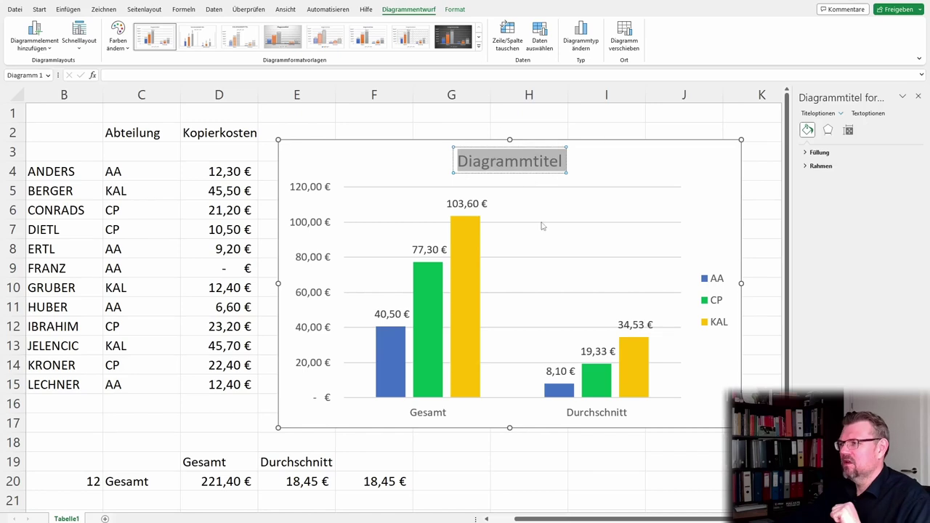
{"action": "type", "text": "Kopi"}
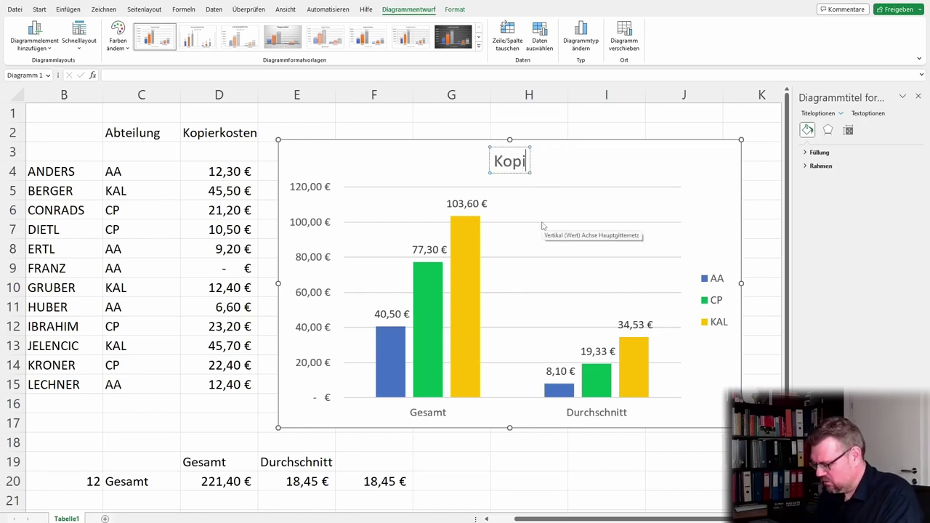
{"action": "type", "text": "erkosten"}
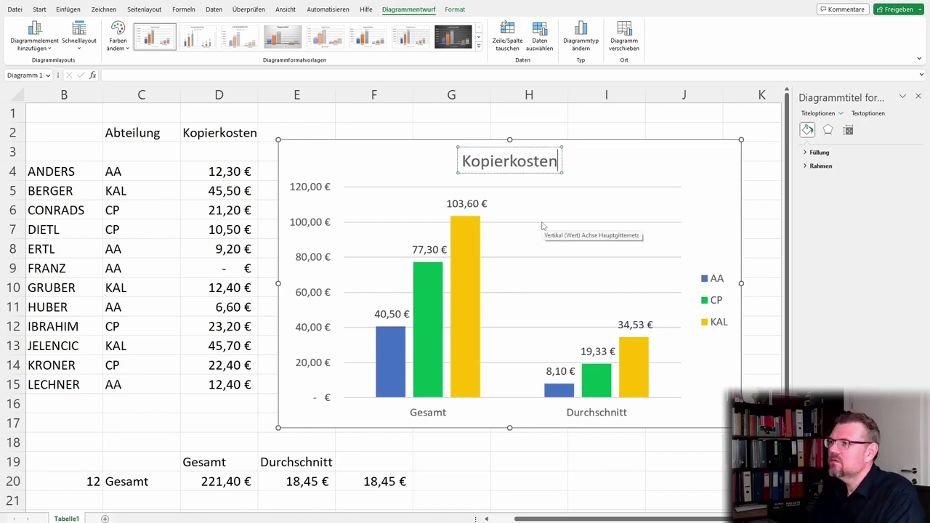
{"action": "left_click", "coordinate": [581, 454]}
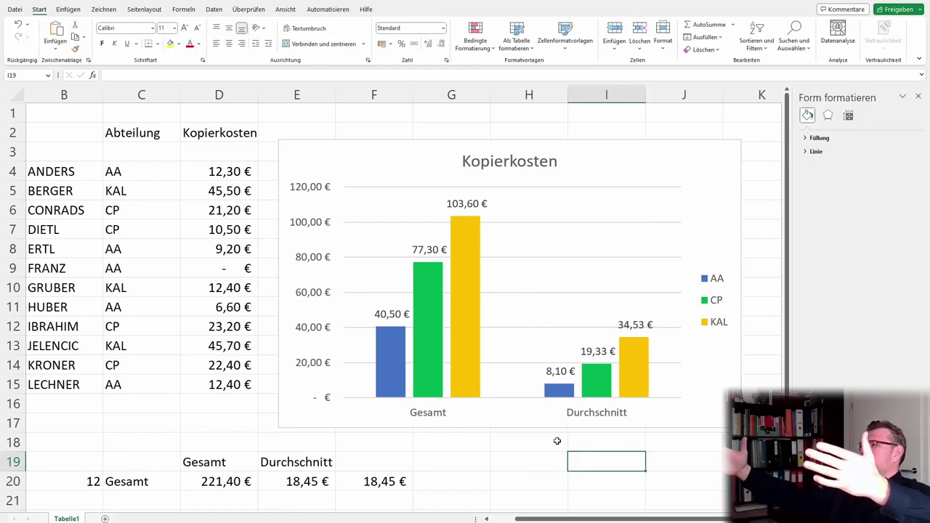
Step: Close the Form formatieren pane, reselect the chart and show Diagrammelement hinzufügen under Diagrammentwurf
{"action": "left_click", "coordinate": [920, 96]}
{"action": "left_click", "coordinate": [657, 461]}
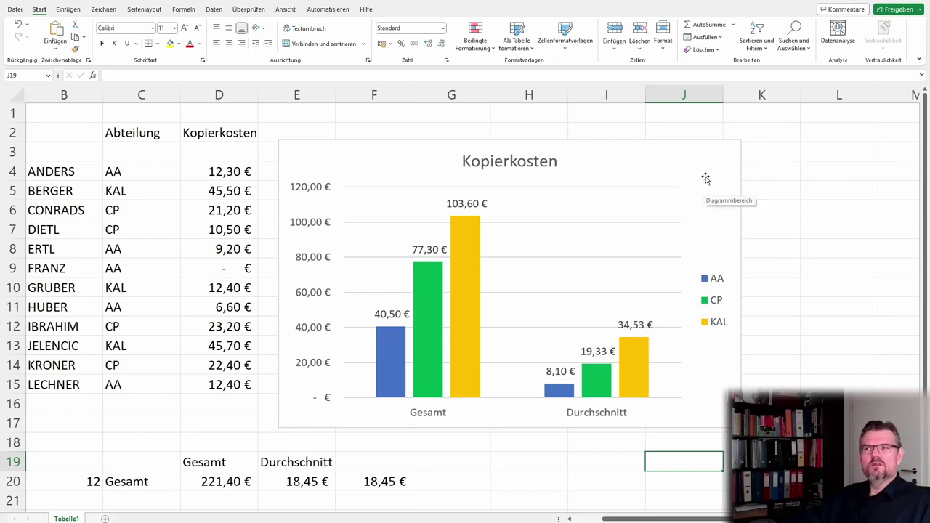
{"action": "left_click", "coordinate": [705, 178]}
{"action": "left_click", "coordinate": [426, 13]}
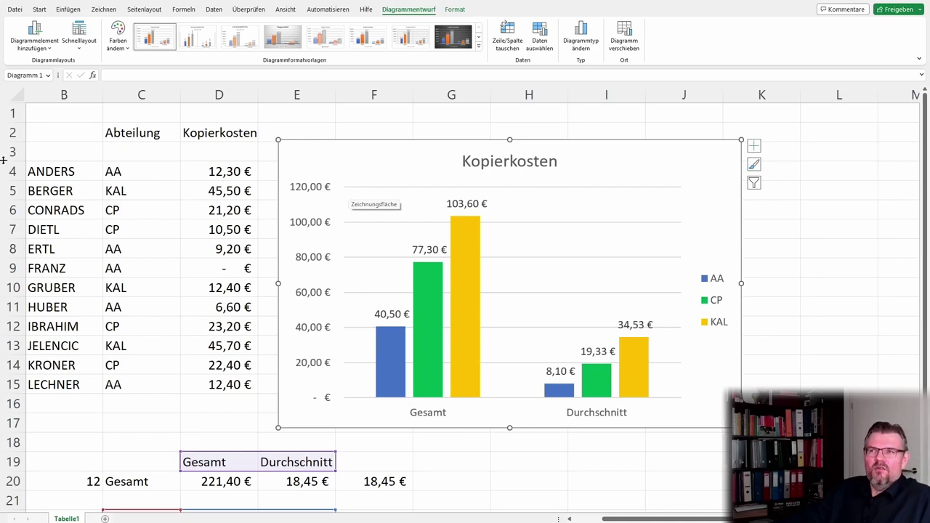
{"action": "left_click", "coordinate": [52, 48]}
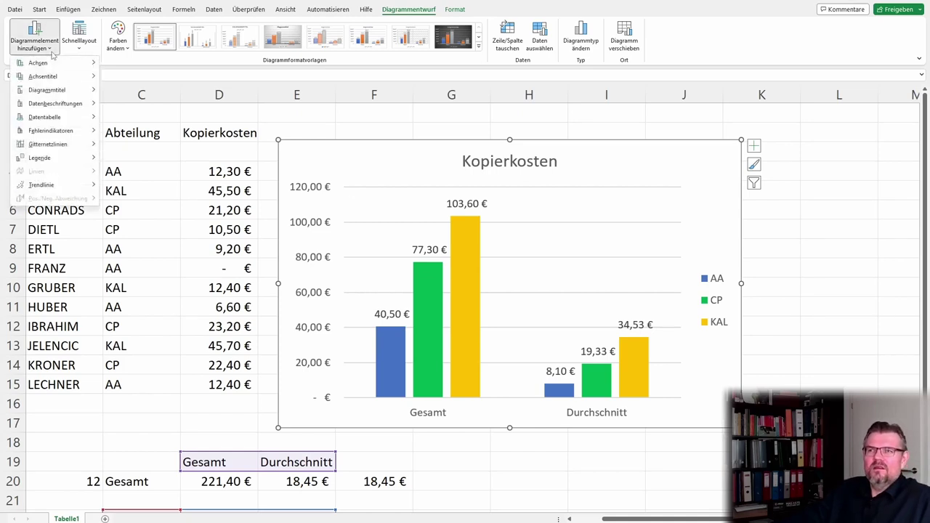
{"action": "mouse_move", "coordinate": [55, 76]}
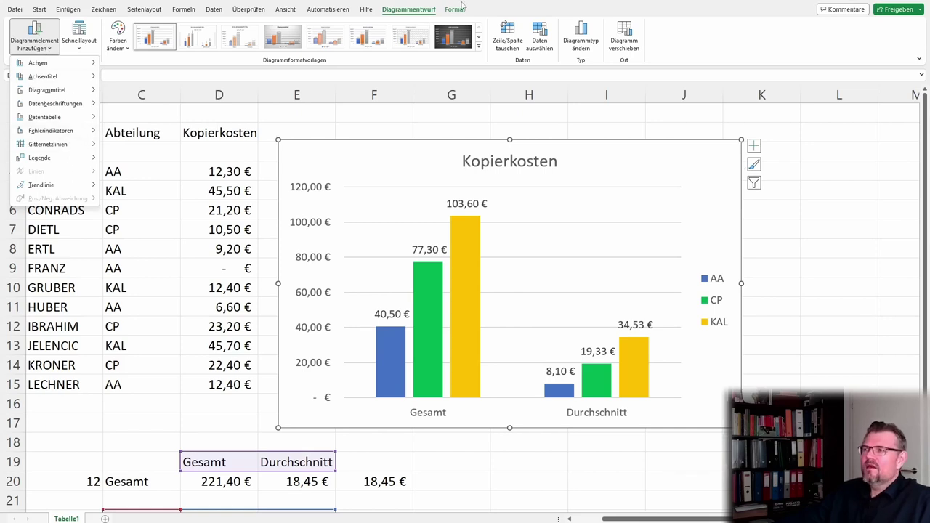
{"action": "left_click", "coordinate": [458, 9]}
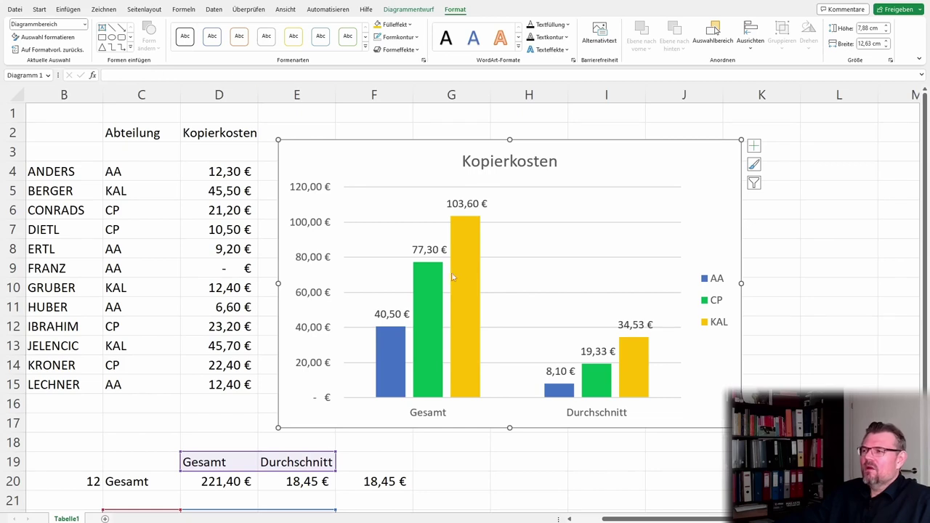
{"action": "left_click", "coordinate": [438, 313]}
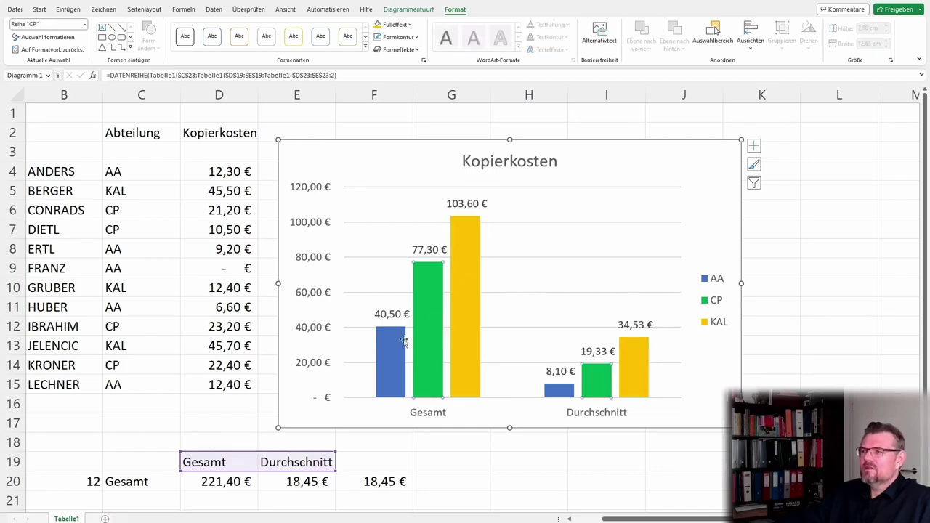
{"action": "left_click", "coordinate": [388, 356]}
{"action": "left_click", "coordinate": [472, 296]}
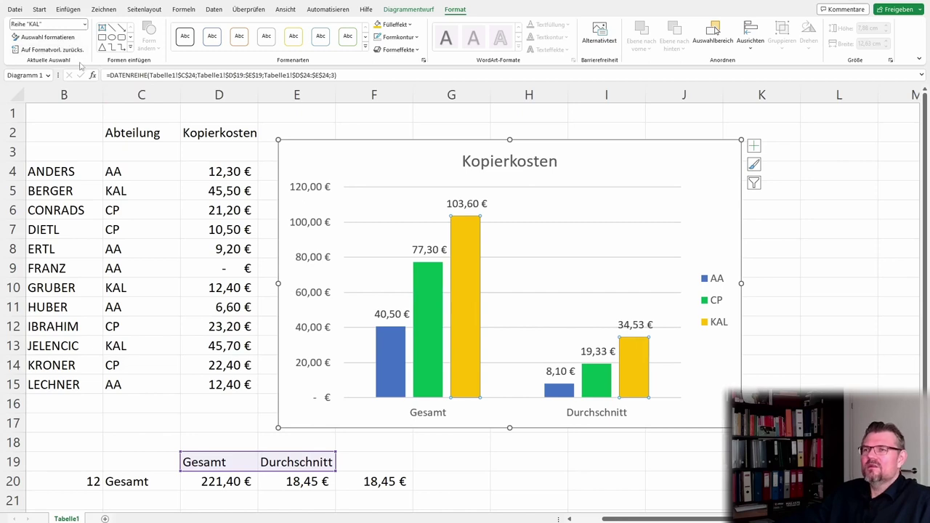
{"action": "left_click", "coordinate": [393, 8]}
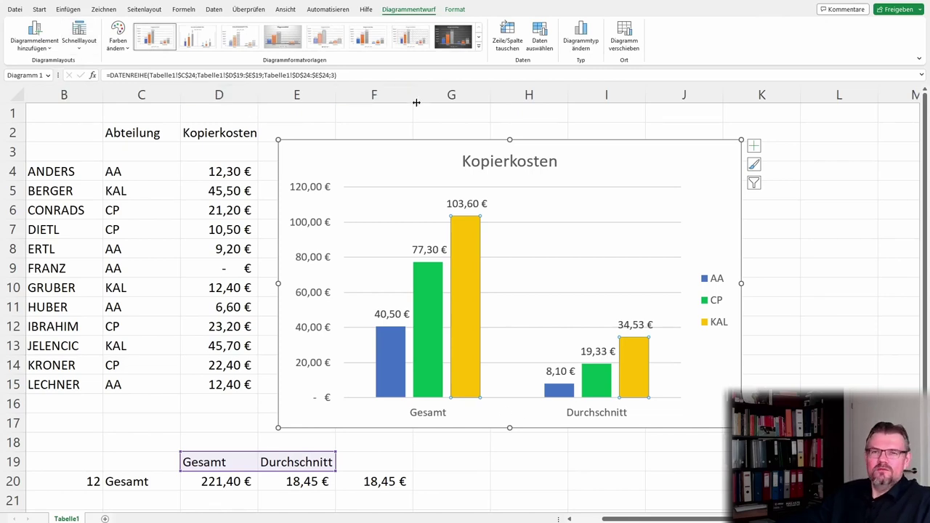
{"action": "left_click", "coordinate": [541, 462]}
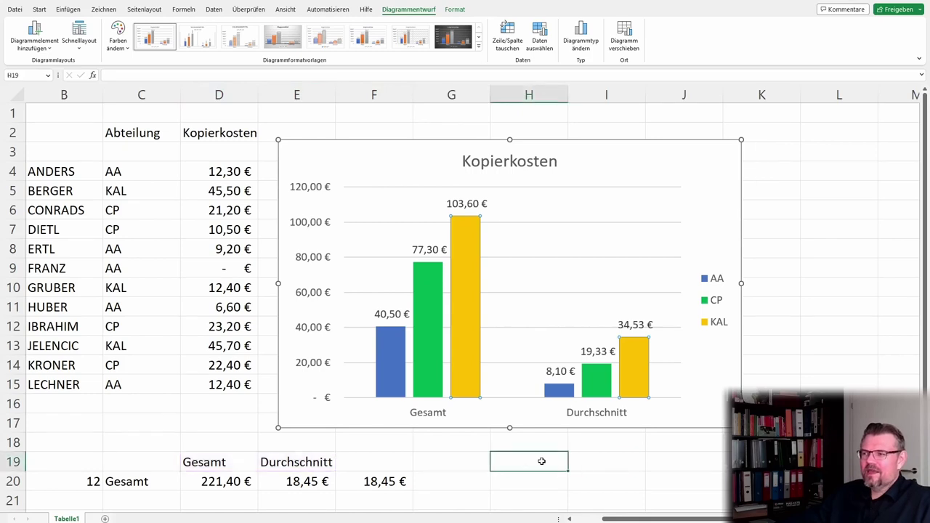
{"action": "right_click", "coordinate": [468, 282]}
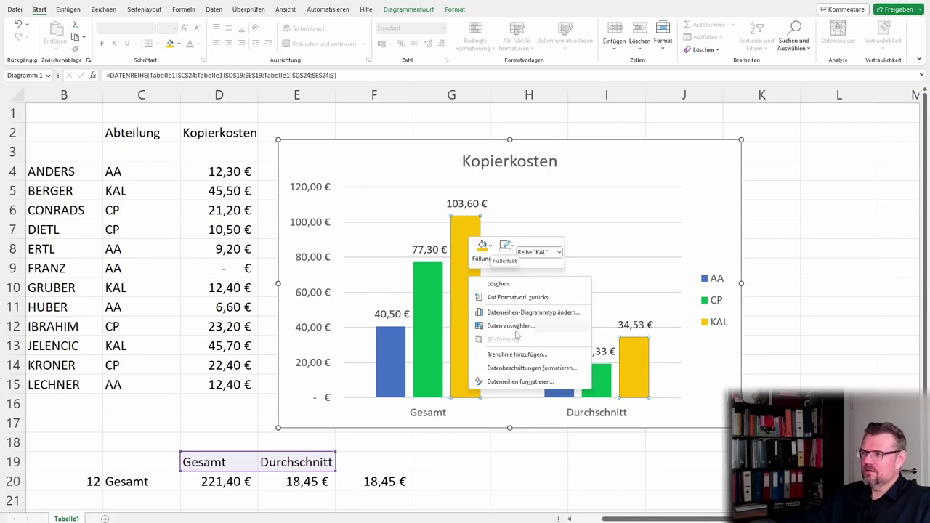
{"action": "key", "text": "Escape"}
{"action": "right_click", "coordinate": [426, 308]}
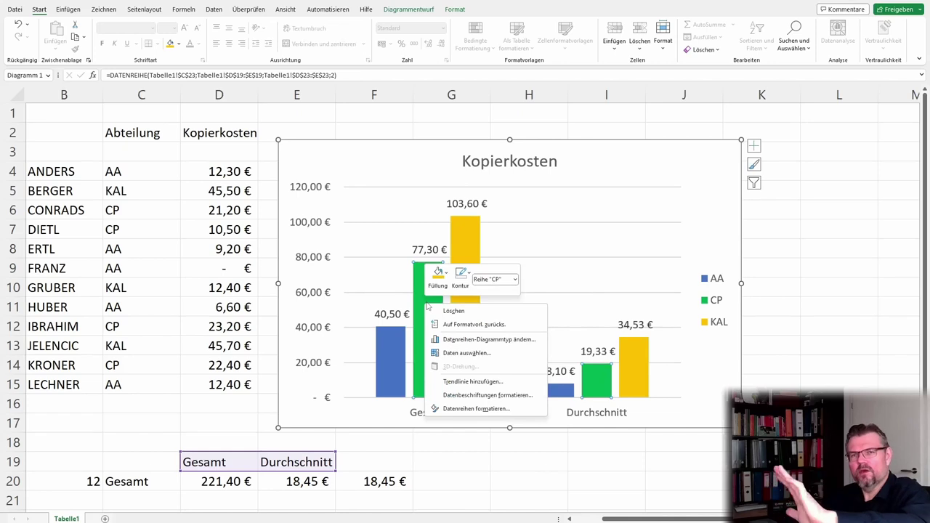
{"action": "key", "text": "Escape"}
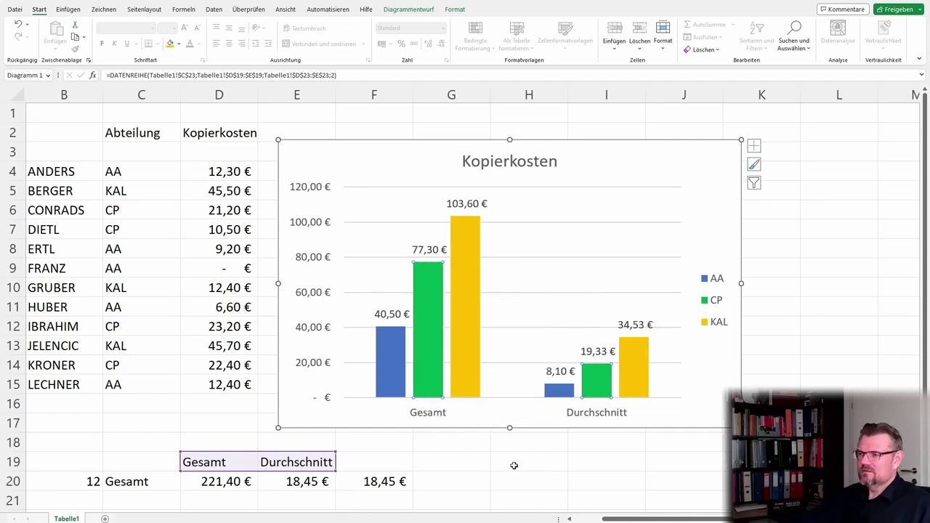
{"action": "left_click", "coordinate": [514, 465]}
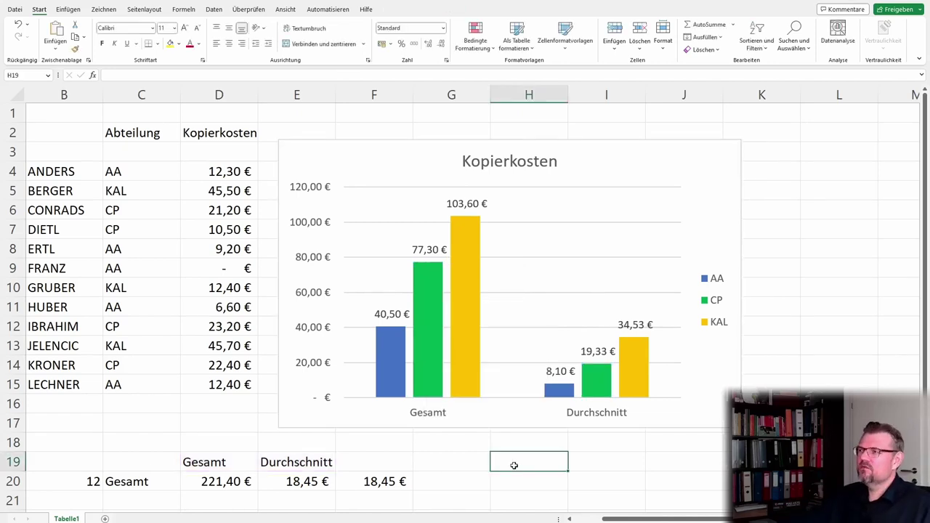
Step: Shift the chart up and right beside the cost table and shorten its height
{"action": "left_click_drag", "start_coordinate": [649, 168], "coordinate": [639, 148]}
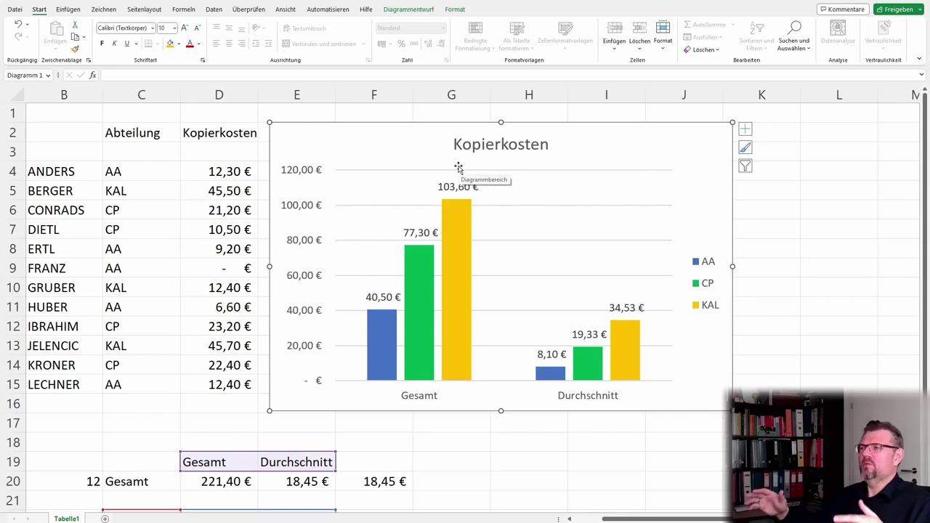
{"action": "left_click_drag", "start_coordinate": [411, 139], "coordinate": [440, 129]}
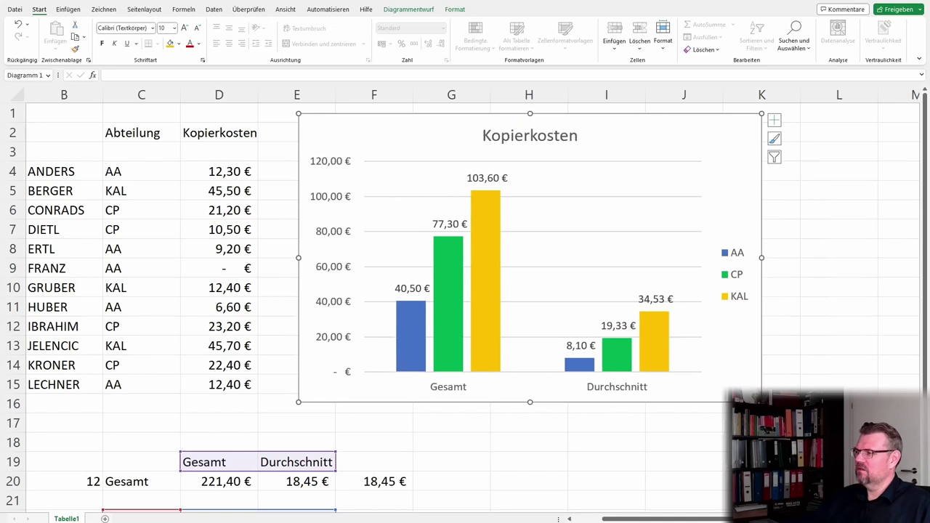
{"action": "mouse_move", "coordinate": [761, 402]}
{"action": "left_mouse_down"}
{"action": "mouse_move", "coordinate": [799, 448]}
{"action": "mouse_move", "coordinate": [760, 375]}
{"action": "left_mouse_up"}
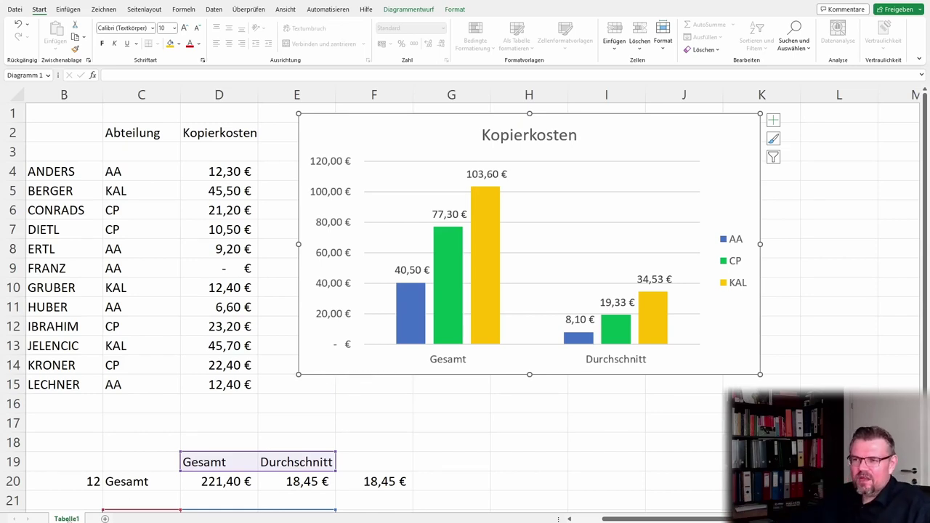
Step: Move the chart via Diagramm verschieben onto a new chart sheet, Diagramm1
{"action": "right_click", "coordinate": [329, 360]}
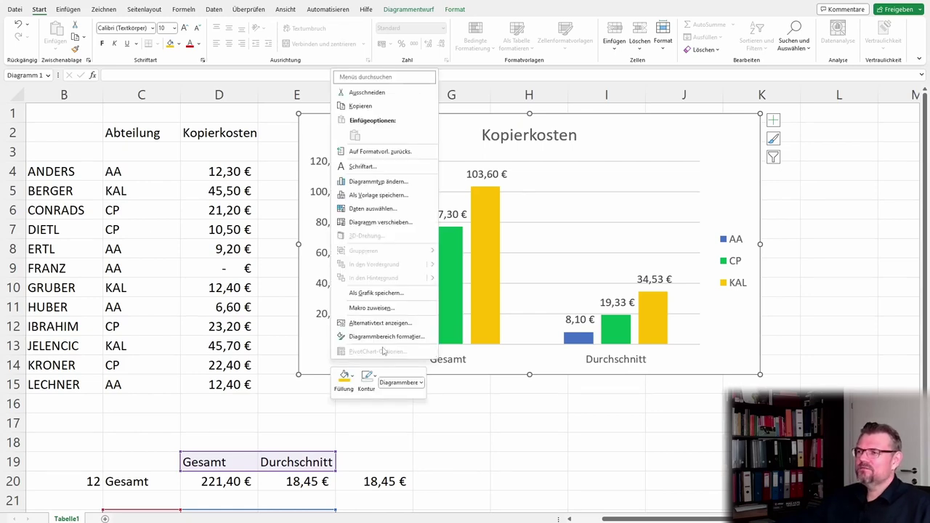
{"action": "left_click", "coordinate": [400, 224]}
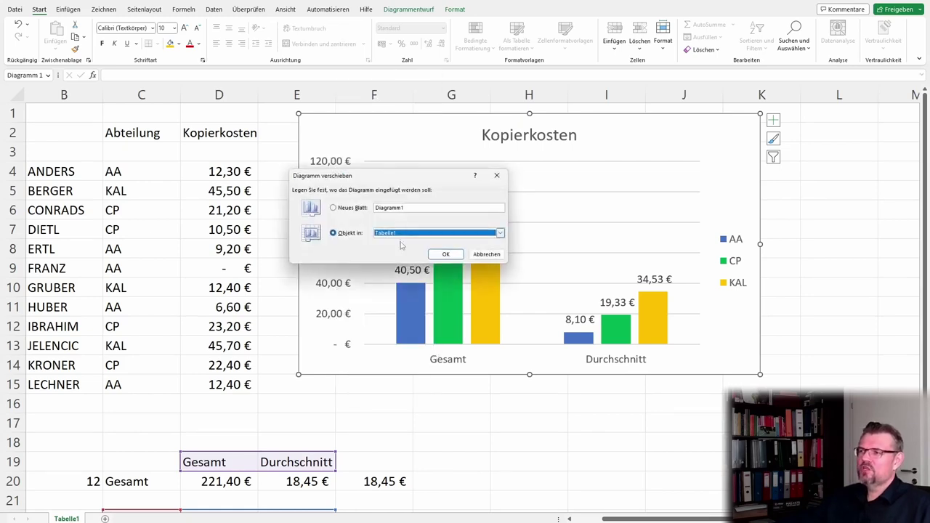
{"action": "left_click", "coordinate": [334, 208]}
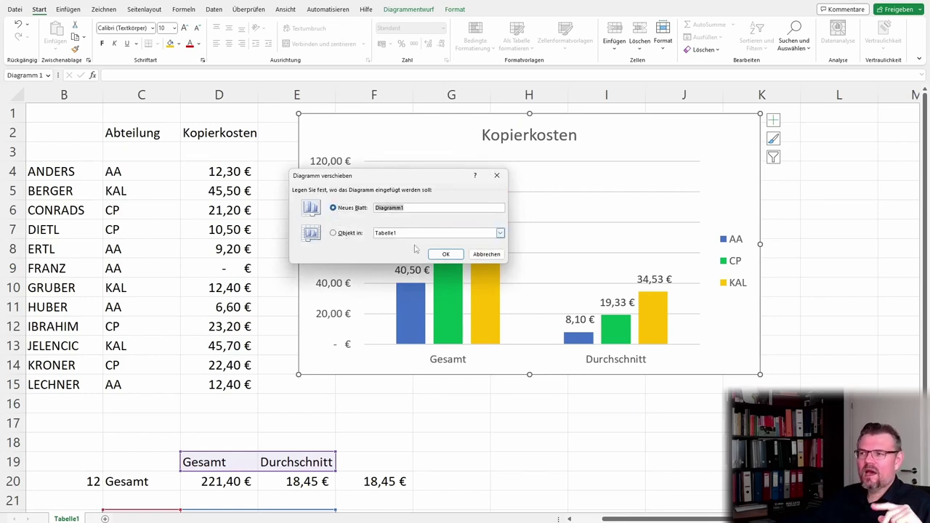
{"action": "left_click", "coordinate": [446, 255]}
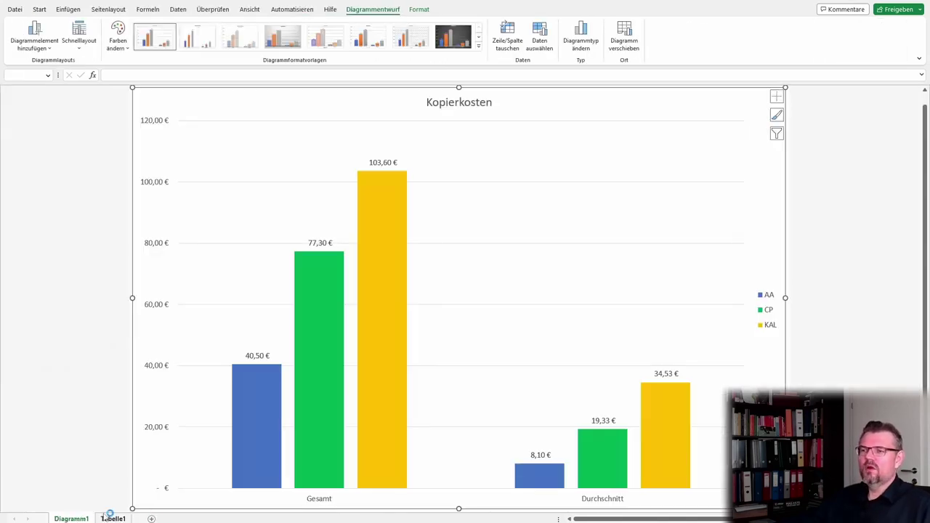
{"action": "left_click", "coordinate": [113, 518]}
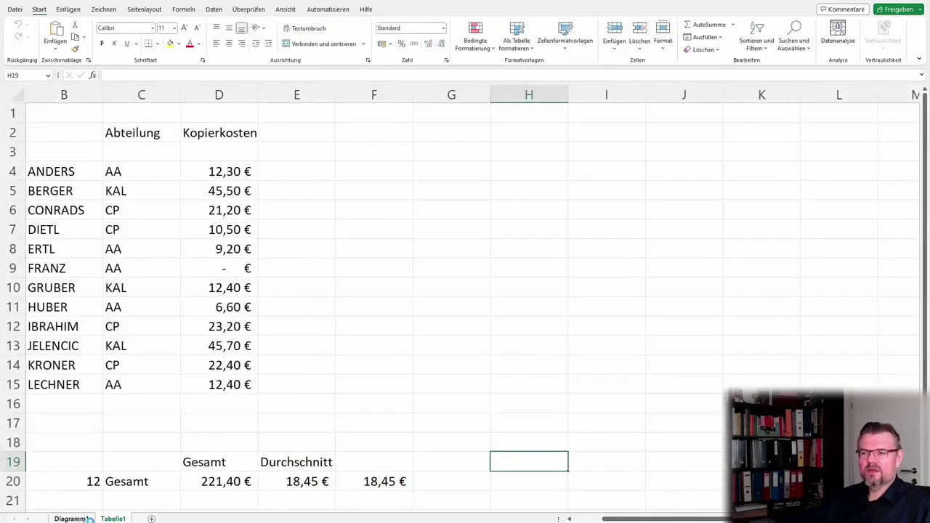
{"action": "left_click", "coordinate": [88, 519]}
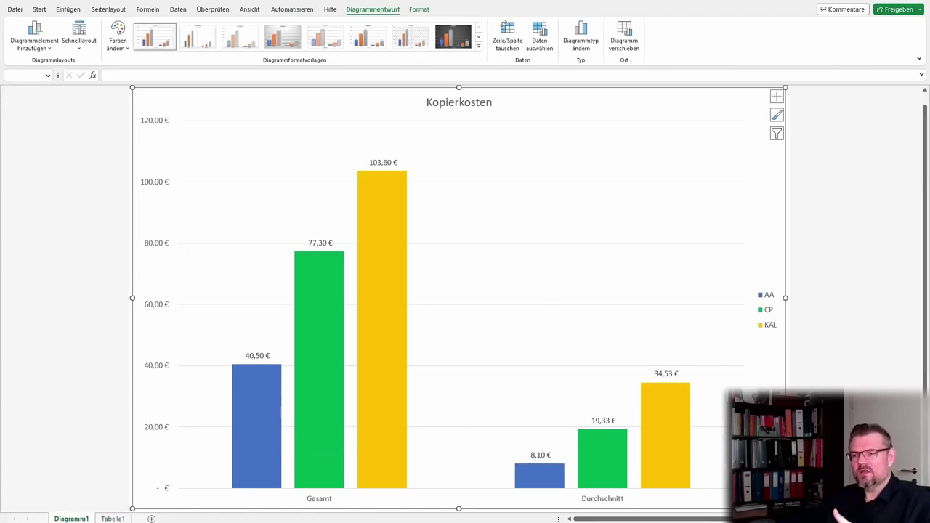
{"action": "left_click", "coordinate": [110, 519]}
{"action": "left_click", "coordinate": [259, 419]}
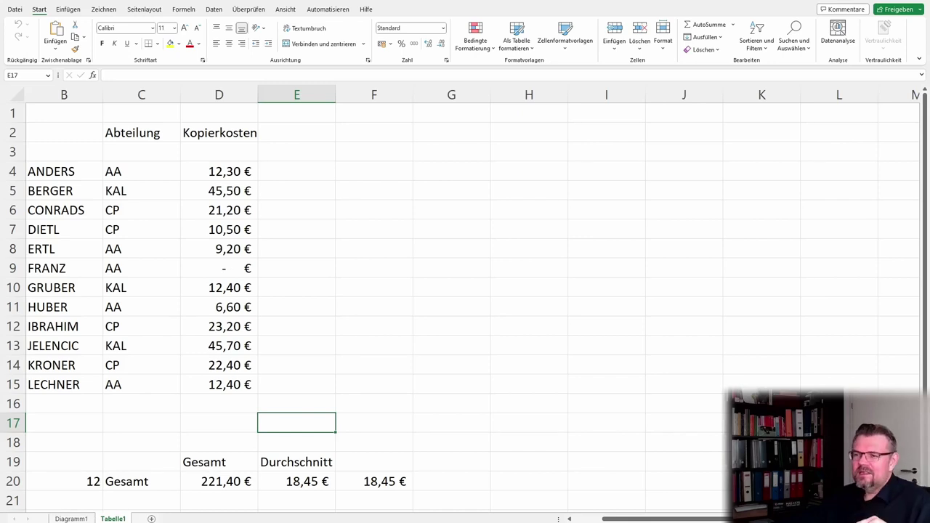
{"action": "left_click", "coordinate": [72, 519]}
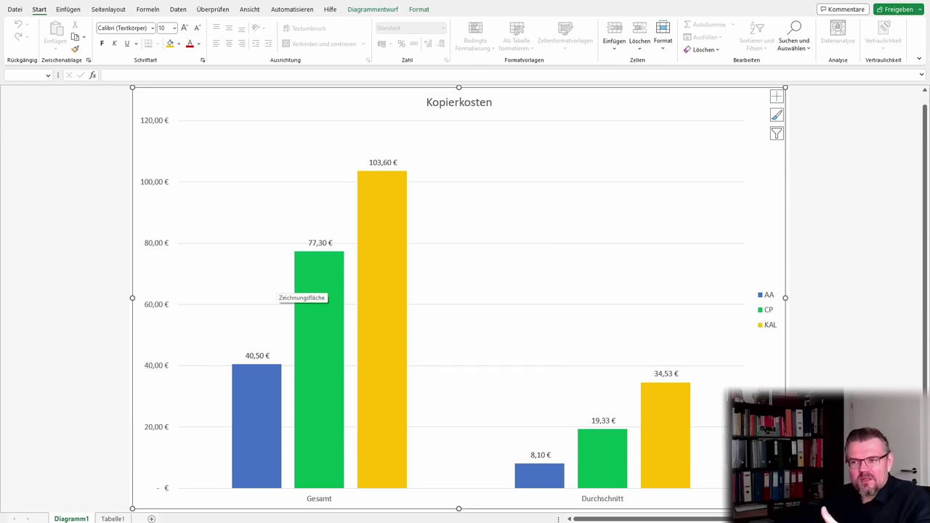
{"action": "left_click", "coordinate": [120, 519]}
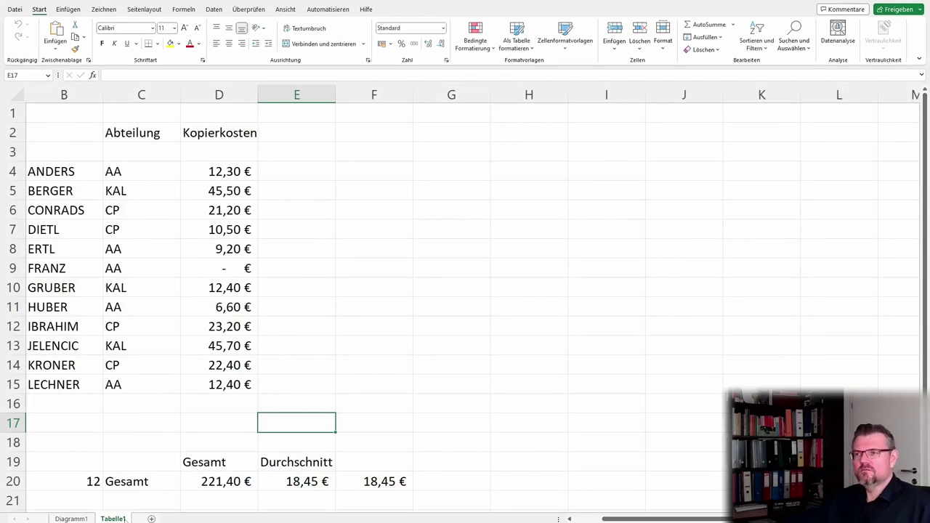
{"action": "left_click", "coordinate": [311, 328]}
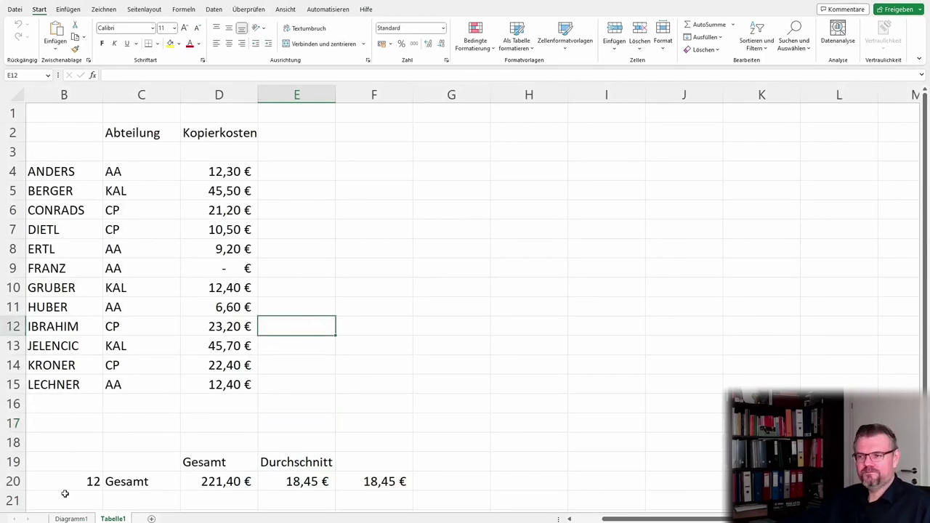
{"action": "left_click", "coordinate": [70, 519]}
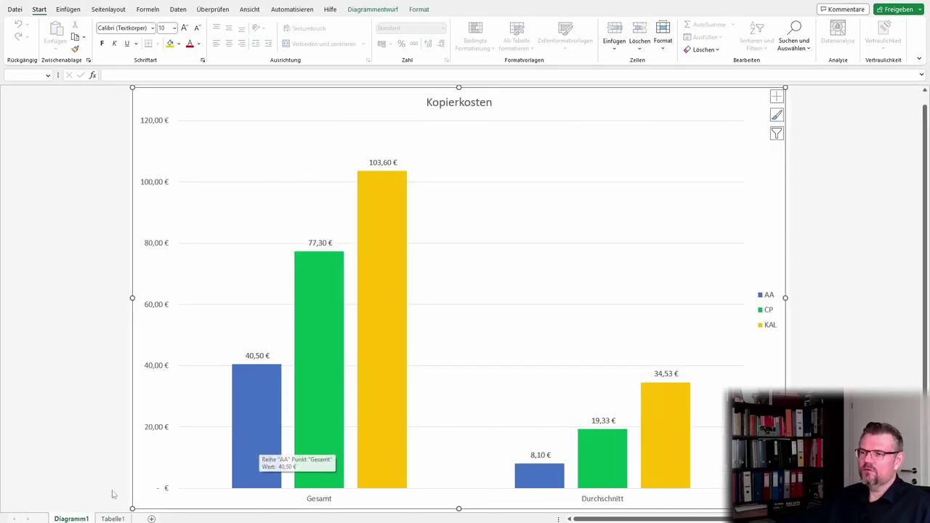
Step: Move the chart from Diagramm1 back into Tabelle1 as an embedded object
{"action": "right_click", "coordinate": [76, 519]}
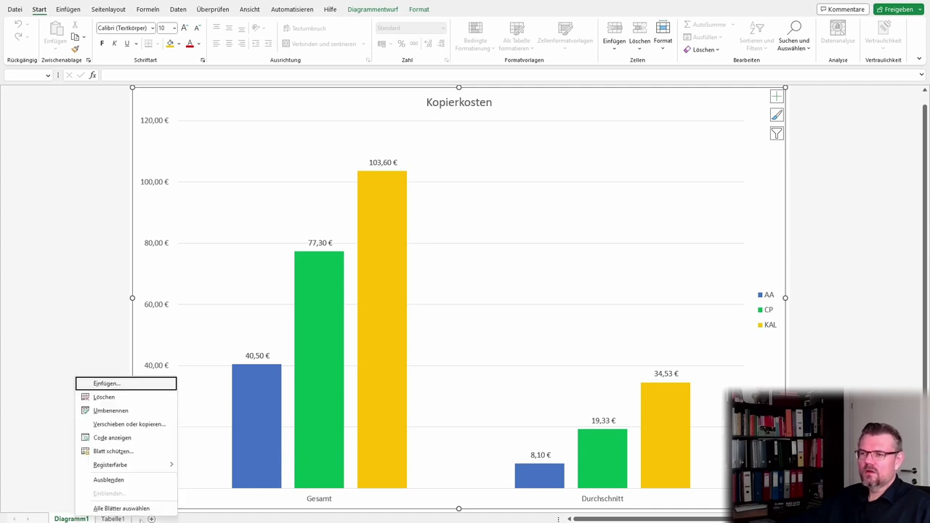
{"action": "right_click", "coordinate": [193, 301]}
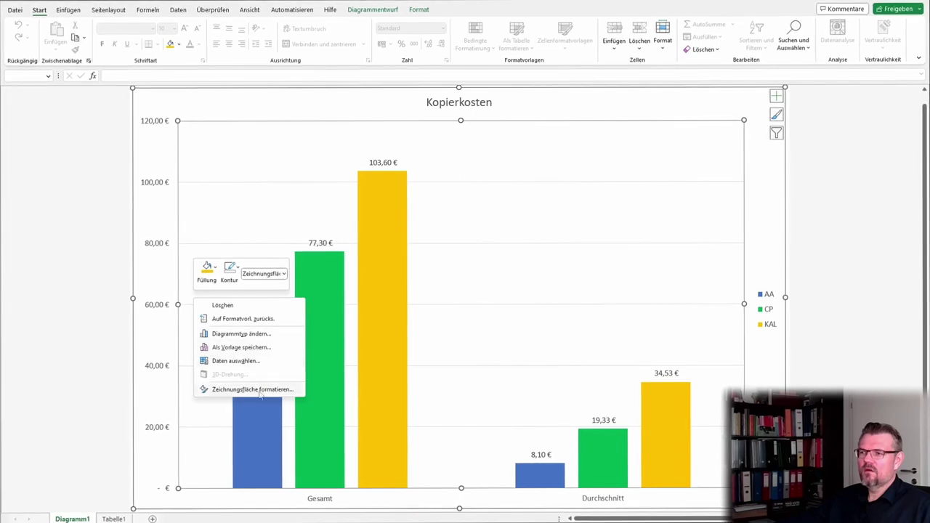
{"action": "left_click", "coordinate": [283, 274]}
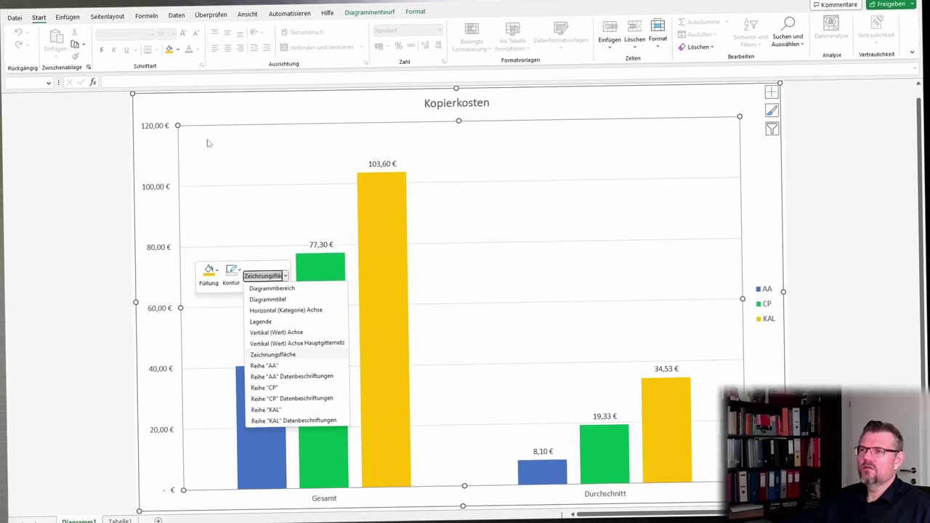
{"action": "left_click", "coordinate": [151, 101]}
{"action": "right_click", "coordinate": [151, 101]}
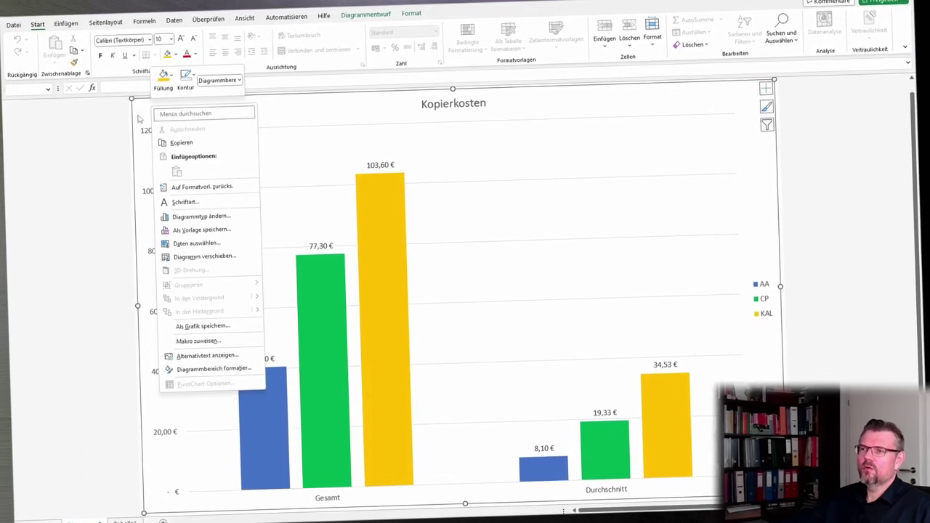
{"action": "left_click", "coordinate": [204, 257]}
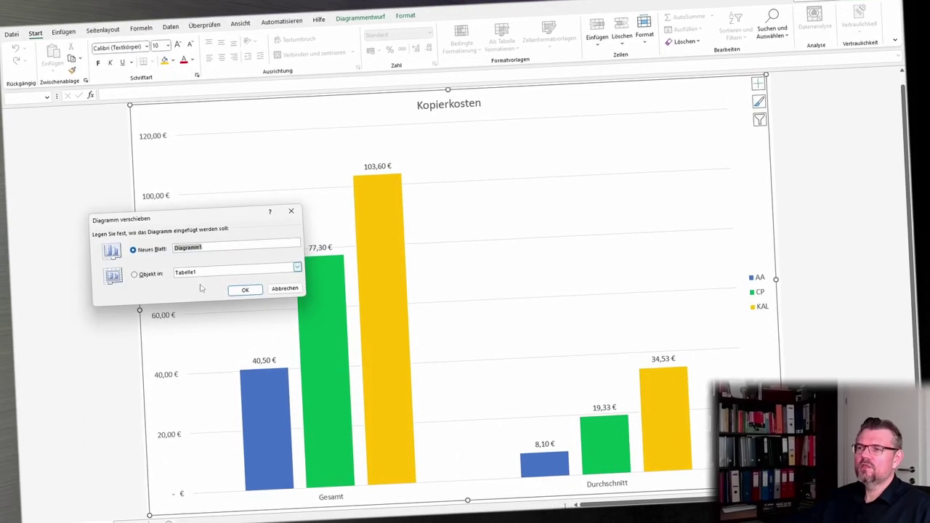
{"action": "left_click", "coordinate": [133, 276]}
{"action": "left_click", "coordinate": [245, 290]}
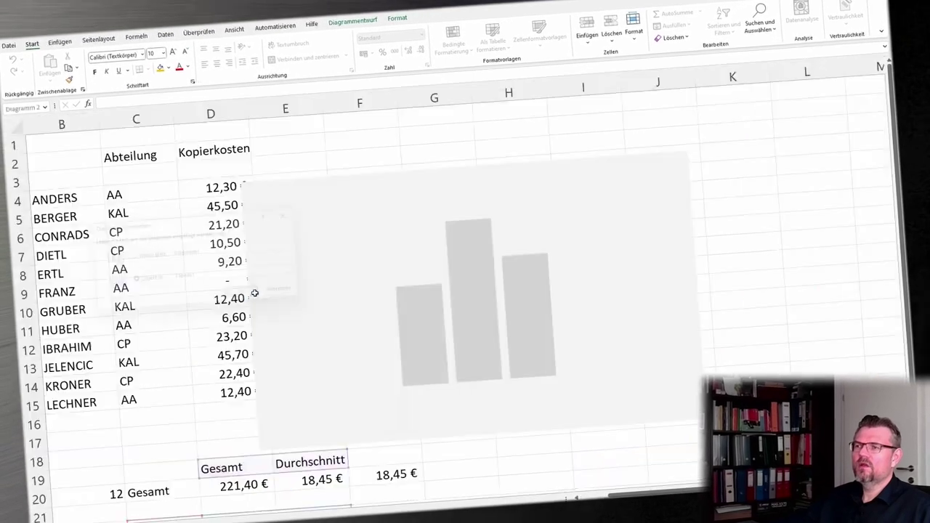
Step: Place the embedded chart up and right beside the cost table, then deselect it
{"action": "left_click_drag", "start_coordinate": [550, 181], "coordinate": [579, 128]}
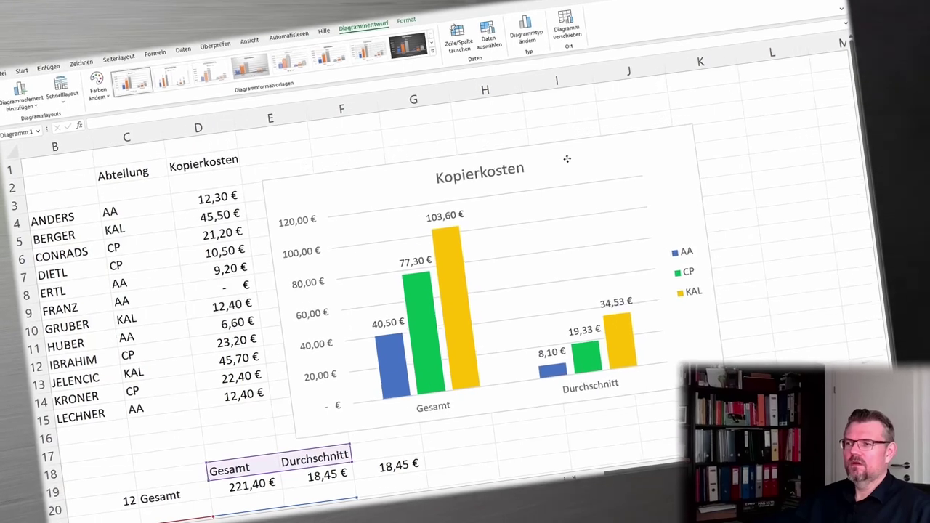
{"action": "left_click", "coordinate": [646, 425]}
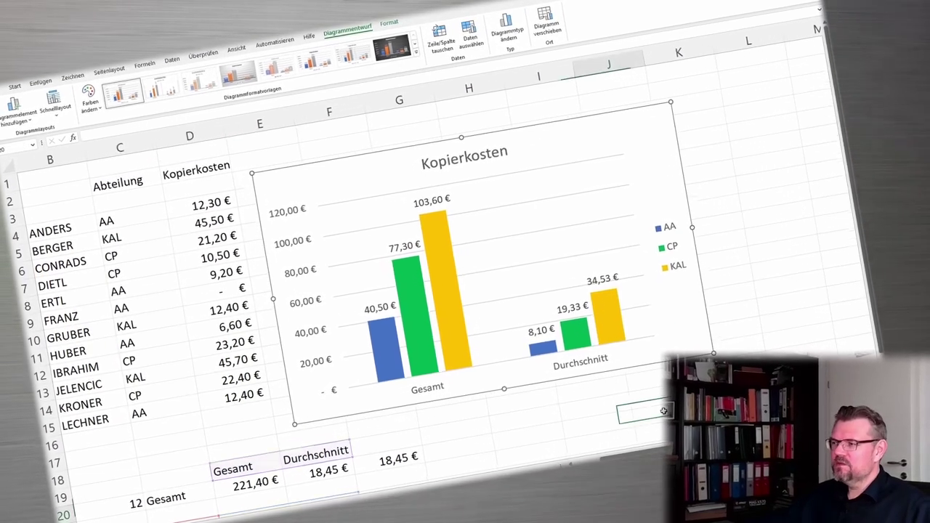